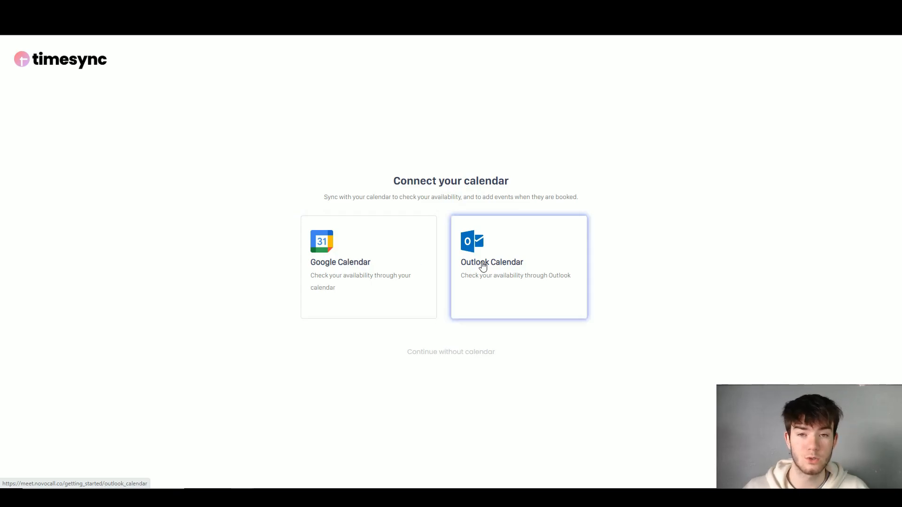
- Finish onboarding without a calendar, accept weekday availability from 09:00 to 18:00, and choose TimeSync as the product to work with
{"action": "left_click", "coordinate": [455, 357]}
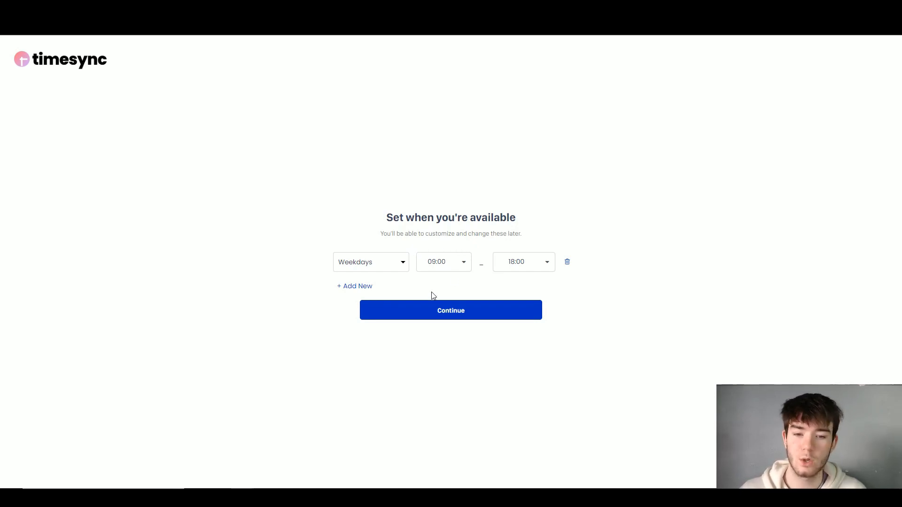
{"action": "left_click", "coordinate": [442, 307]}
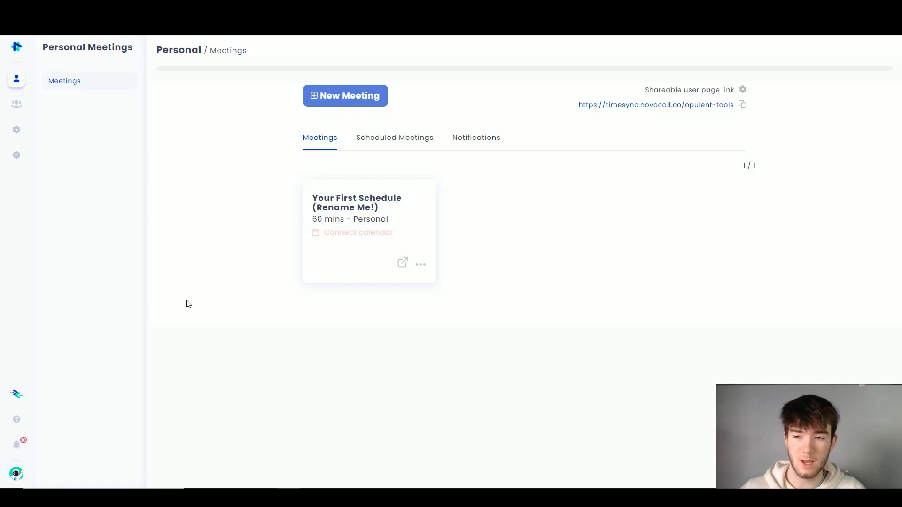
{"action": "left_click", "coordinate": [16, 49]}
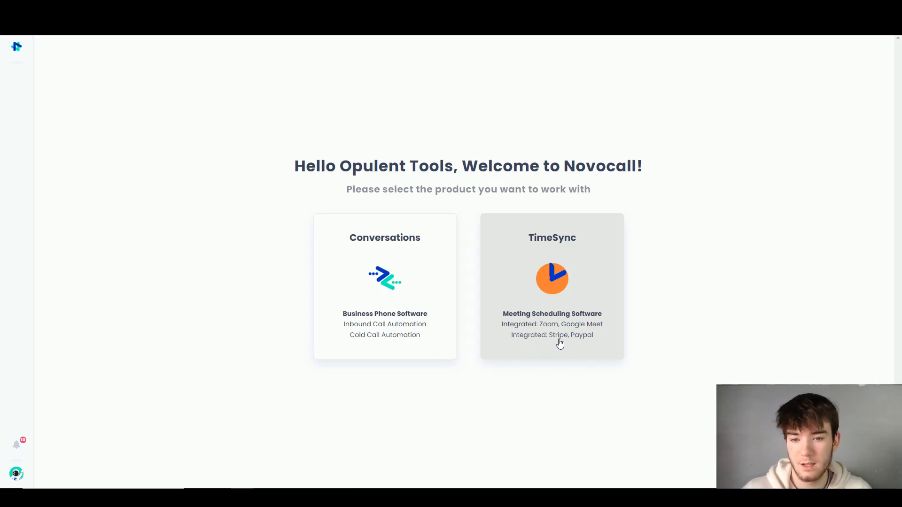
{"action": "left_click", "coordinate": [558, 274]}
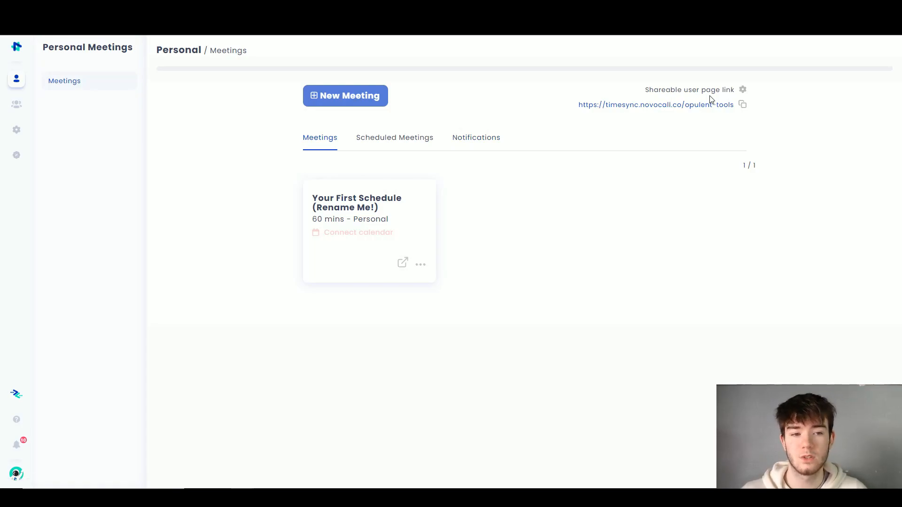
- Review the shareable user page settings, including link, displayed name, description, layout color and logo, and return to the TimeSync meetings list
{"action": "left_click", "coordinate": [743, 90]}
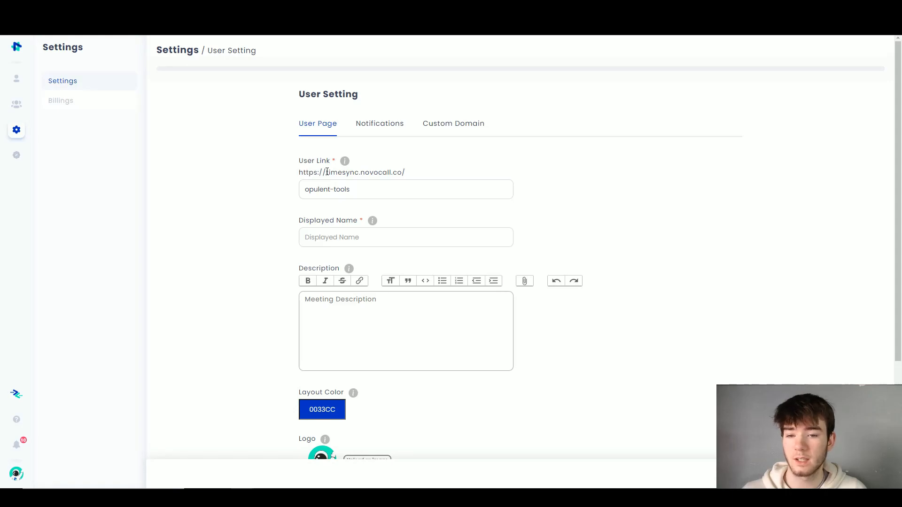
{"action": "scroll", "coordinate": [348, 325], "scroll_direction": "down", "scroll_amount": 2}
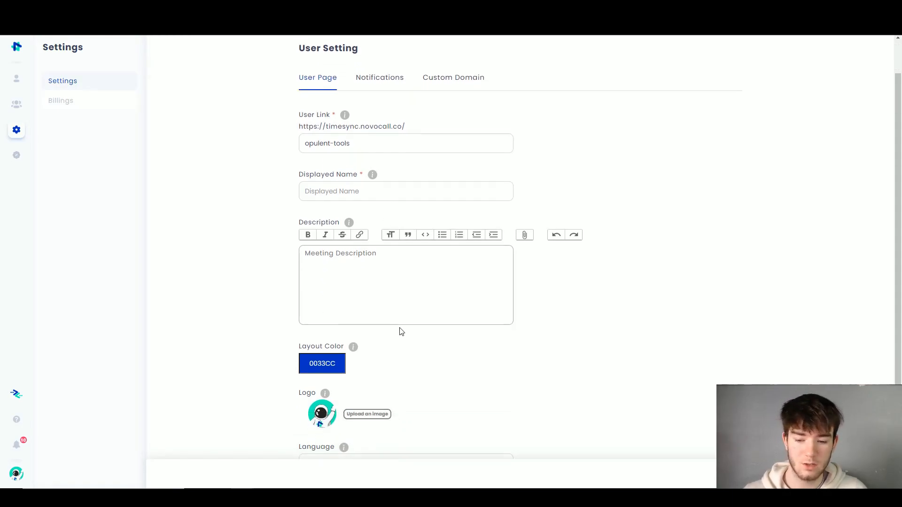
{"action": "scroll", "coordinate": [402, 329], "scroll_direction": "up", "scroll_amount": 2}
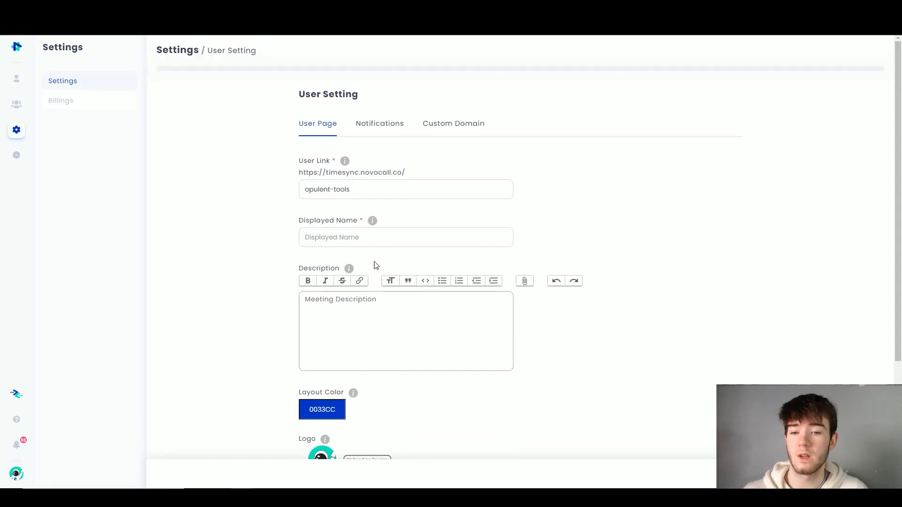
{"action": "left_click", "coordinate": [19, 48]}
{"action": "left_click", "coordinate": [581, 266]}
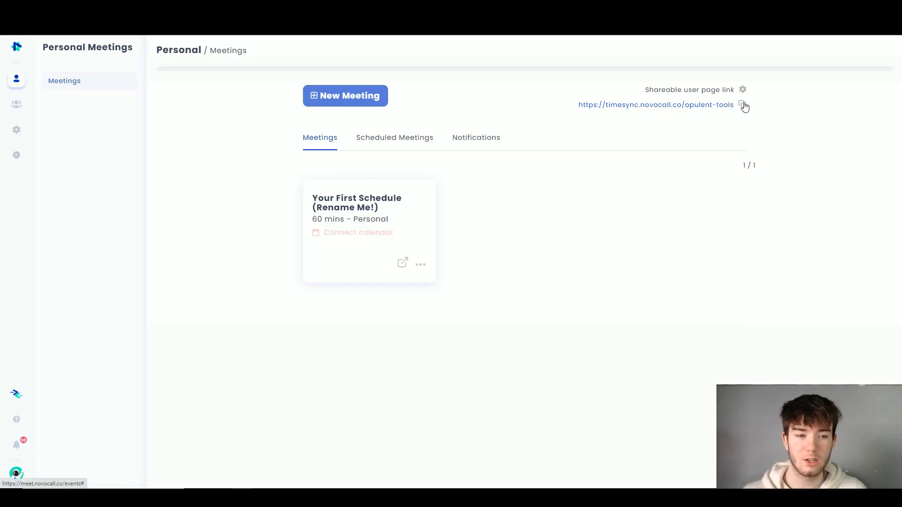
- Check which additional actions are offered for the "Your First Schedule (Rename Me!)" meeting
{"action": "mouse_move", "coordinate": [346, 98]}
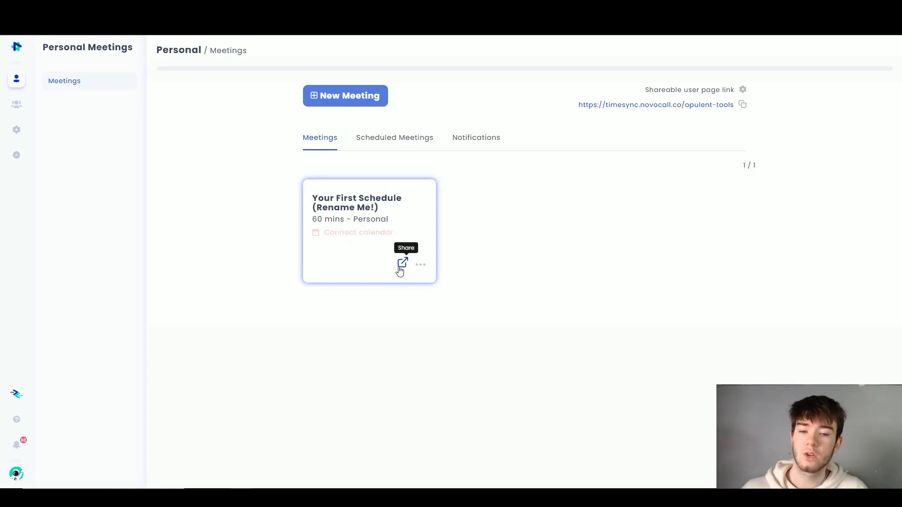
{"action": "left_click", "coordinate": [420, 268]}
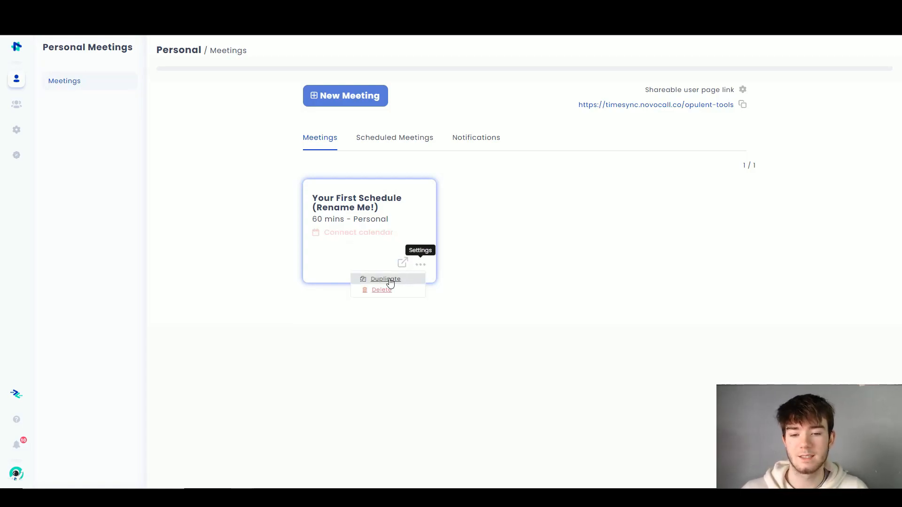
{"action": "left_click", "coordinate": [492, 292]}
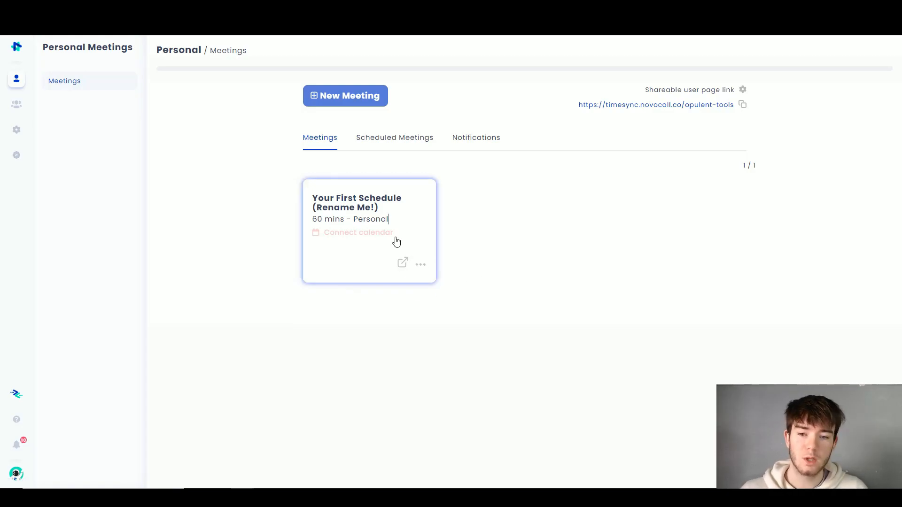
- Open the details of the "Your First Schedule (Rename Me!)" meeting and rename it to "Reviews"
{"action": "left_click", "coordinate": [411, 230]}
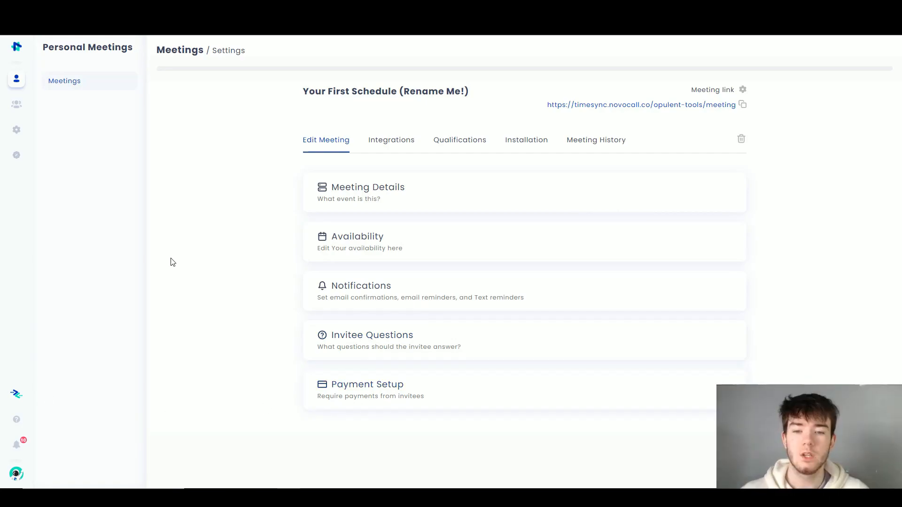
{"action": "left_click", "coordinate": [413, 190]}
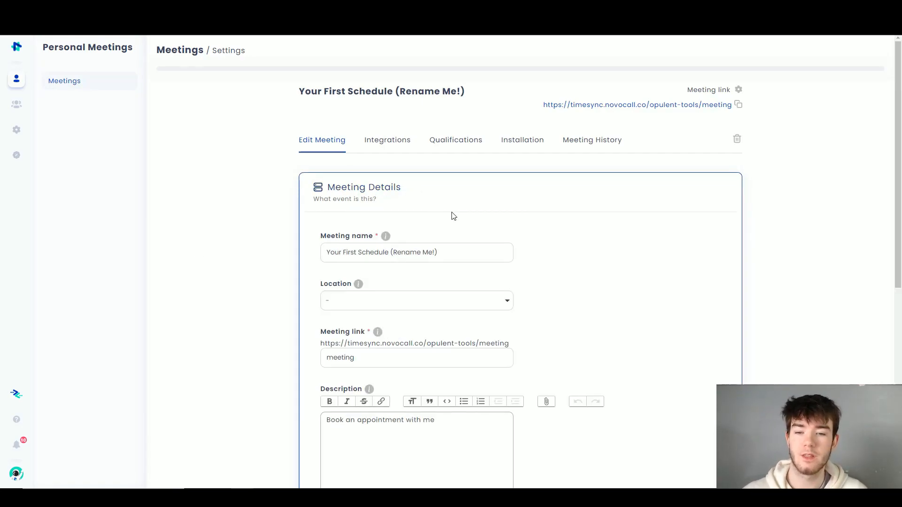
{"action": "scroll", "coordinate": [453, 216], "scroll_direction": "down", "scroll_amount": 1}
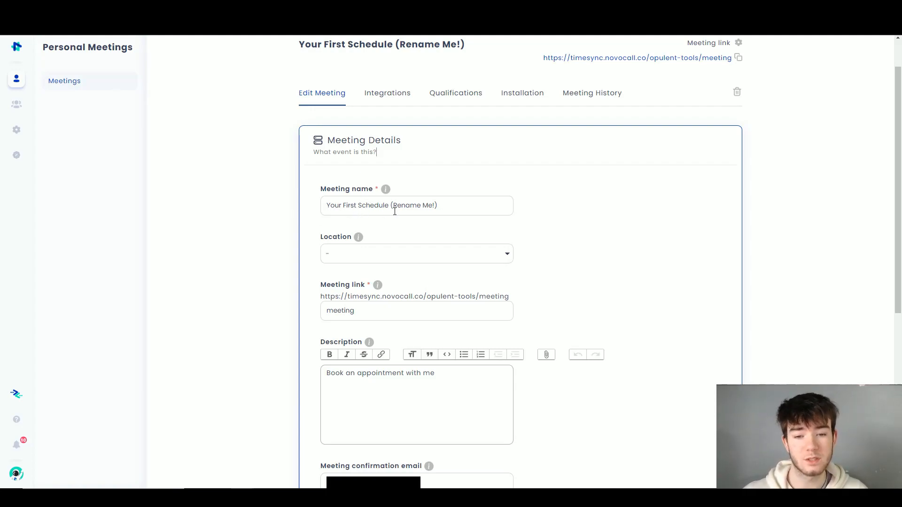
{"action": "left_click_drag", "start_coordinate": [442, 208], "coordinate": [318, 207]}
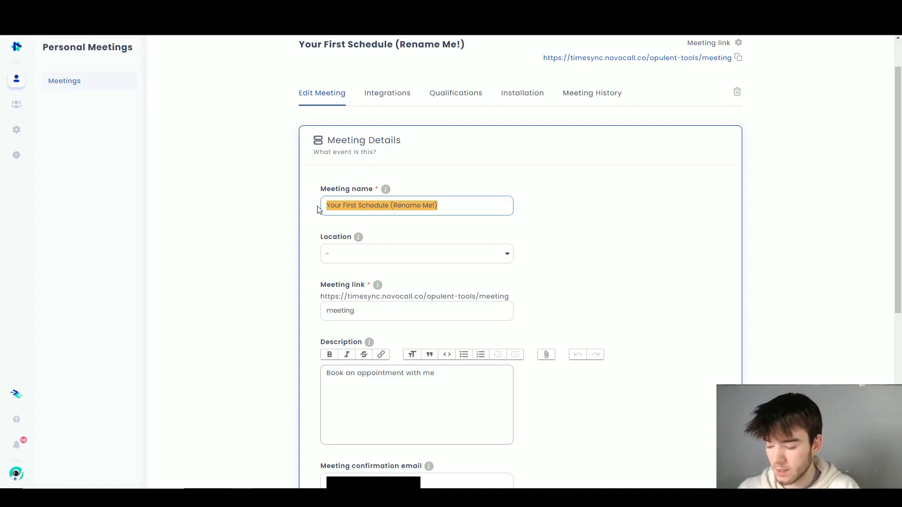
{"action": "type", "text": "Reviews"}
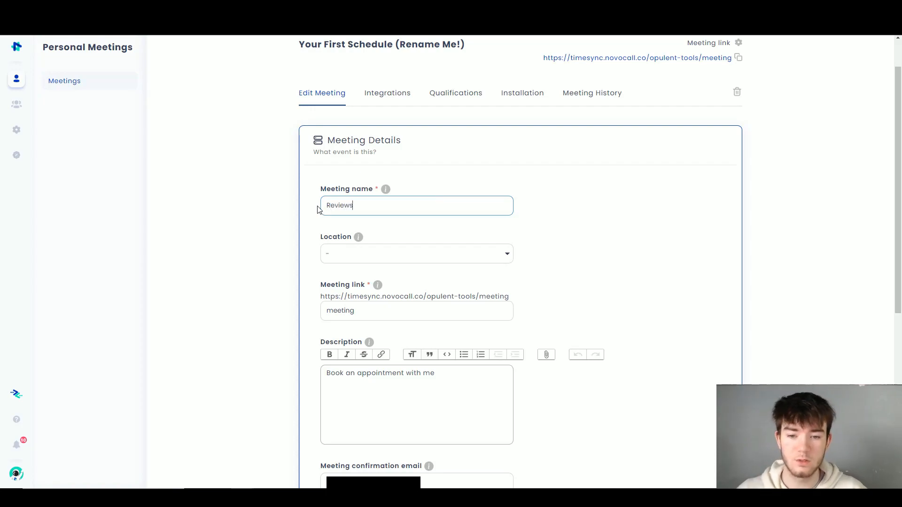
{"action": "left_click", "coordinate": [422, 225]}
- Set the meeting's location to Google Meet
{"action": "scroll", "coordinate": [429, 245], "scroll_direction": "down", "scroll_amount": 1}
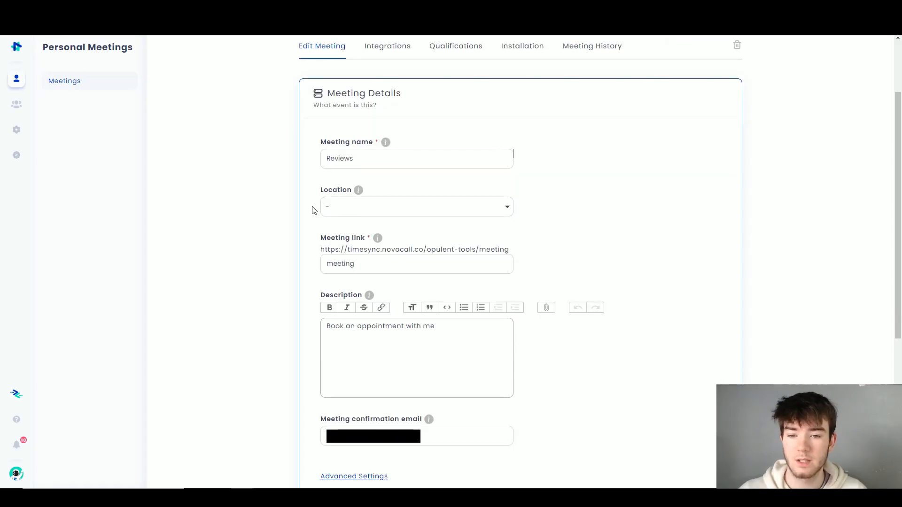
{"action": "left_click", "coordinate": [504, 208]}
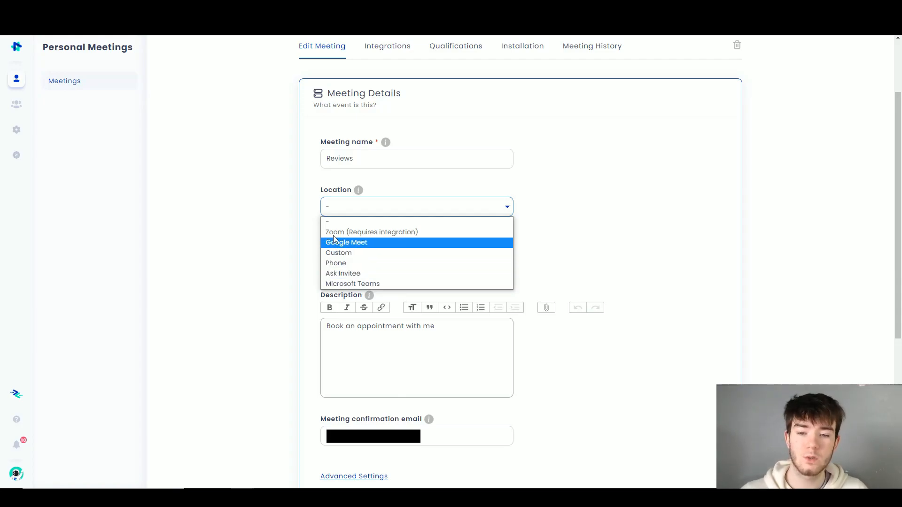
{"action": "left_click", "coordinate": [346, 243]}
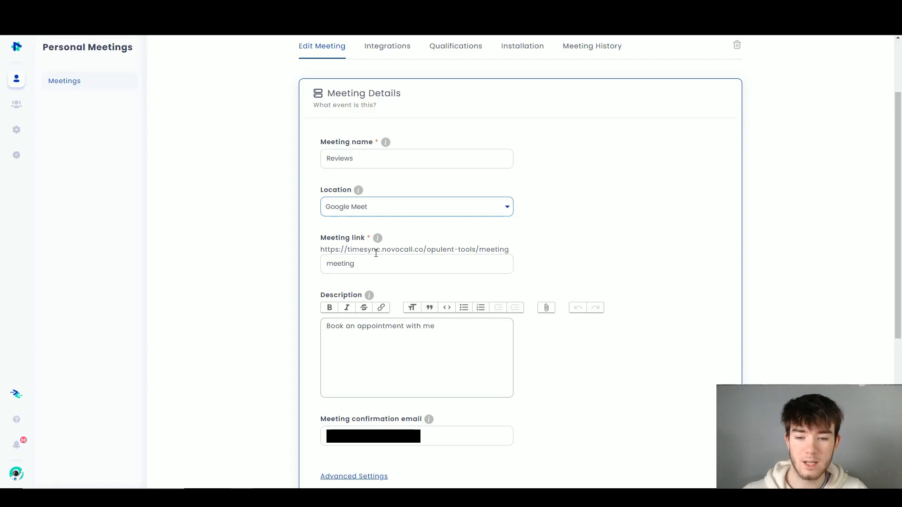
- Change the ending of the meeting link to "reviews"
{"action": "left_click_drag", "start_coordinate": [359, 263], "coordinate": [333, 263]}
{"action": "key", "text": "BackSpace"}
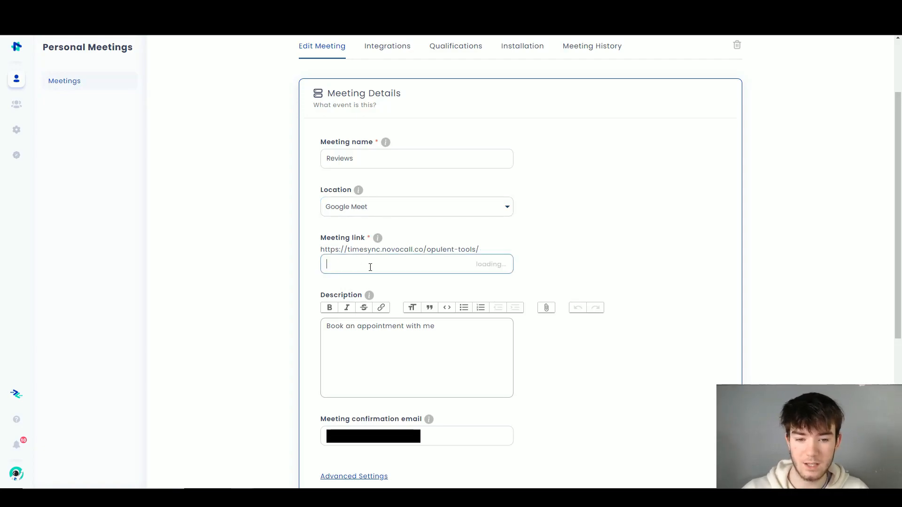
{"action": "type", "text": "evi"}
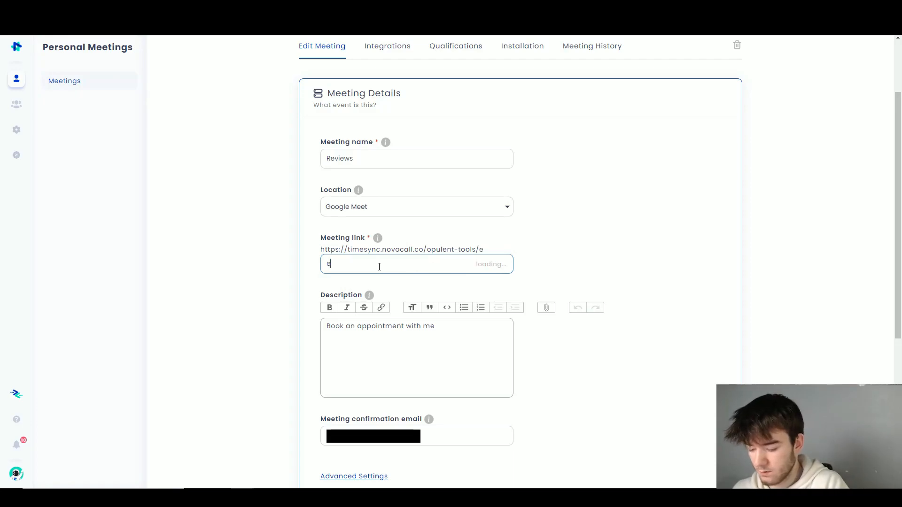
{"action": "type", "text": "ew"}
{"action": "double_click", "coordinate": [324, 266]}
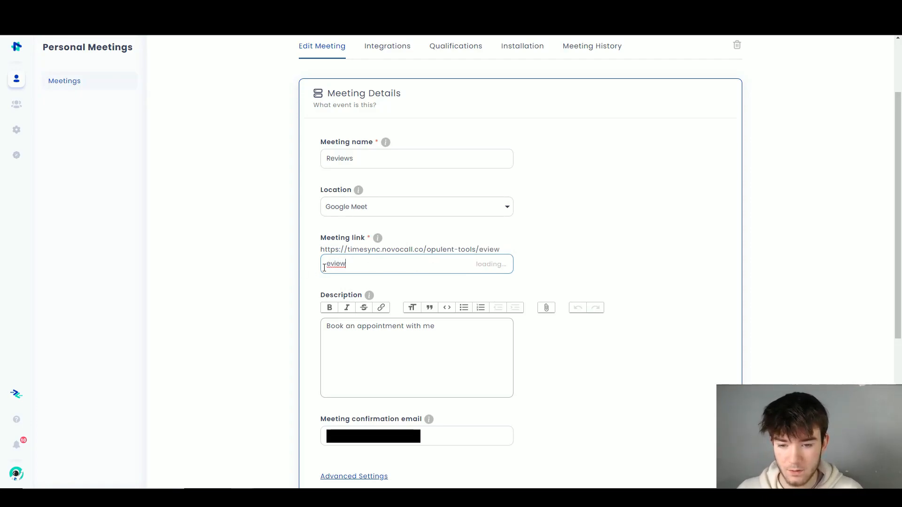
{"action": "type", "text": "reviews"}
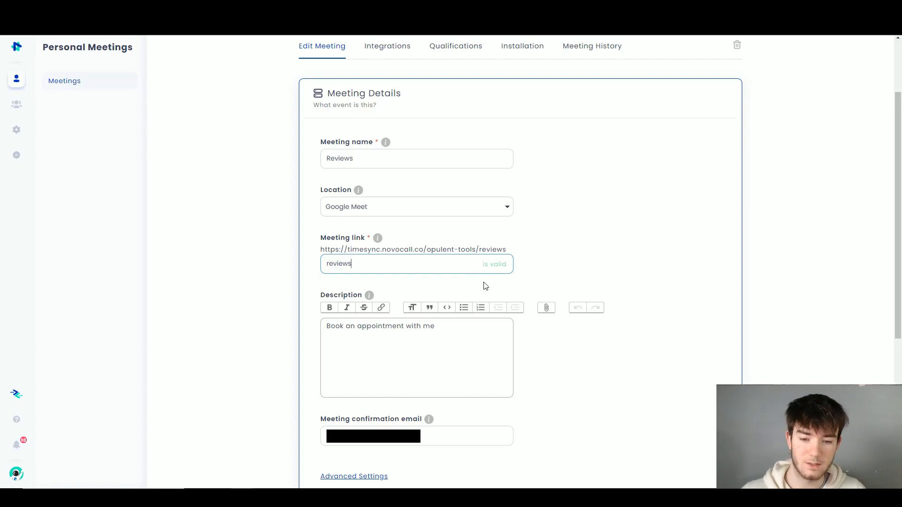
- Add a period to the meeting description so it reads "Book an appointment with me."
{"action": "scroll", "coordinate": [470, 291], "scroll_direction": "down", "scroll_amount": 1}
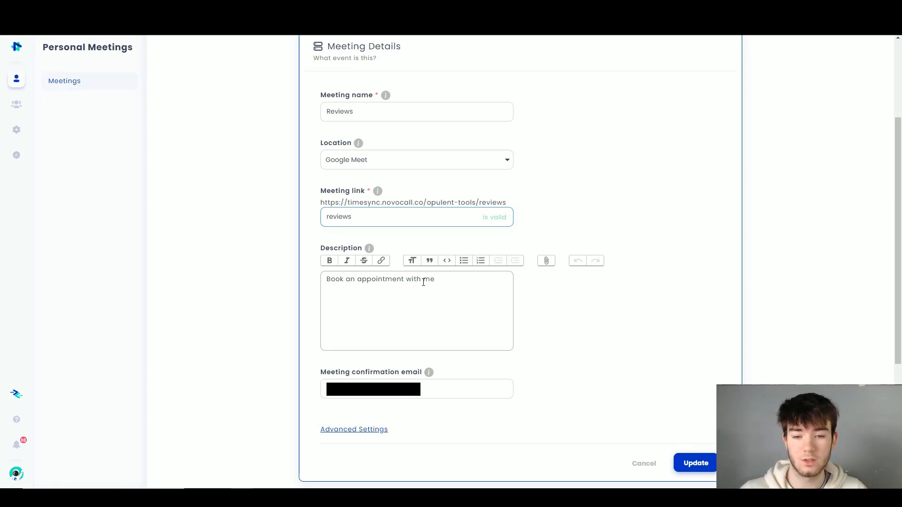
{"action": "left_click_drag", "start_coordinate": [441, 281], "coordinate": [325, 283]}
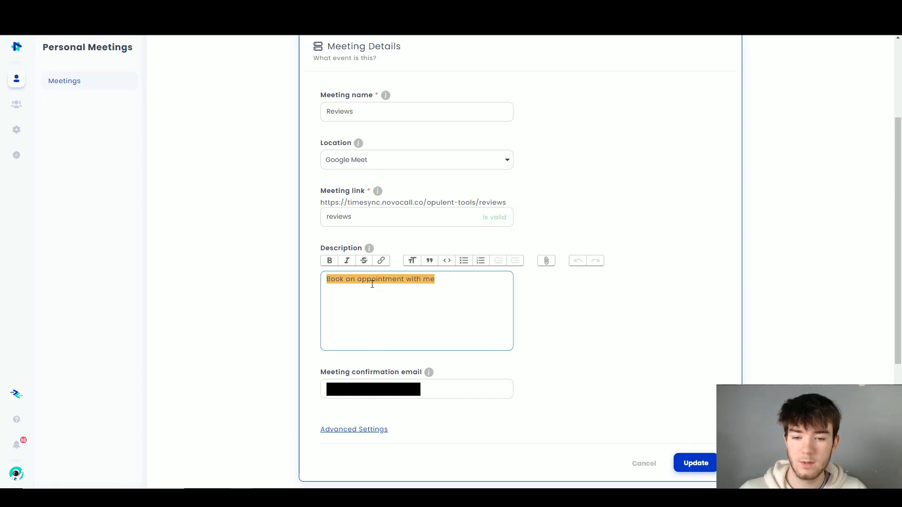
{"action": "left_click", "coordinate": [446, 281]}
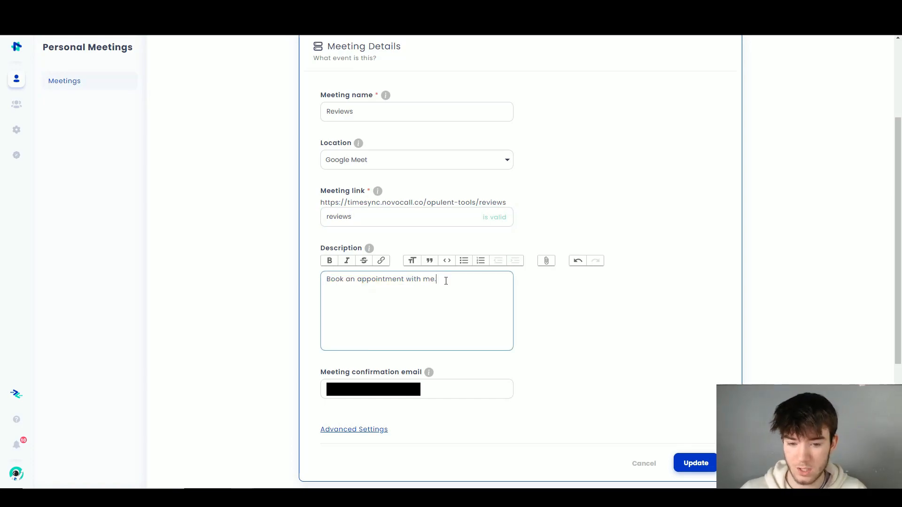
- Try bold, italic and strikethrough formatting on the whole description text and remove it again
{"action": "left_click_drag", "start_coordinate": [436, 279], "coordinate": [330, 271]}
{"action": "left_click", "coordinate": [329, 261]}
{"action": "left_click", "coordinate": [346, 260]}
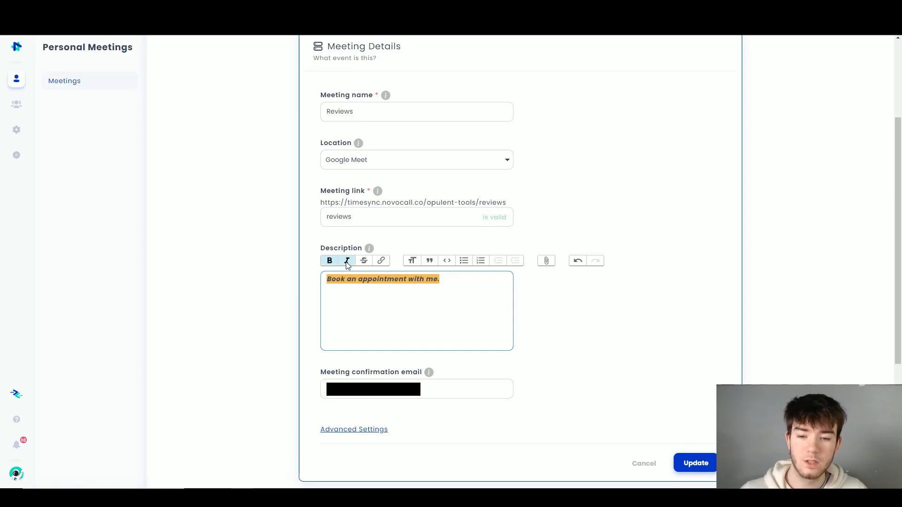
{"action": "left_click", "coordinate": [362, 264]}
{"action": "left_click", "coordinate": [362, 264]}
{"action": "left_click", "coordinate": [346, 262]}
{"action": "left_click", "coordinate": [330, 261]}
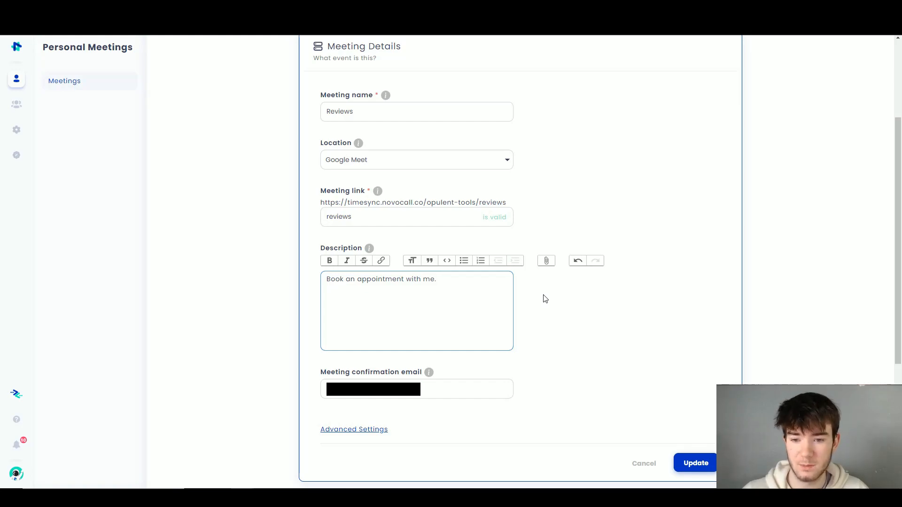
- Save the edited meeting details
{"action": "scroll", "coordinate": [545, 299], "scroll_direction": "down", "scroll_amount": 2}
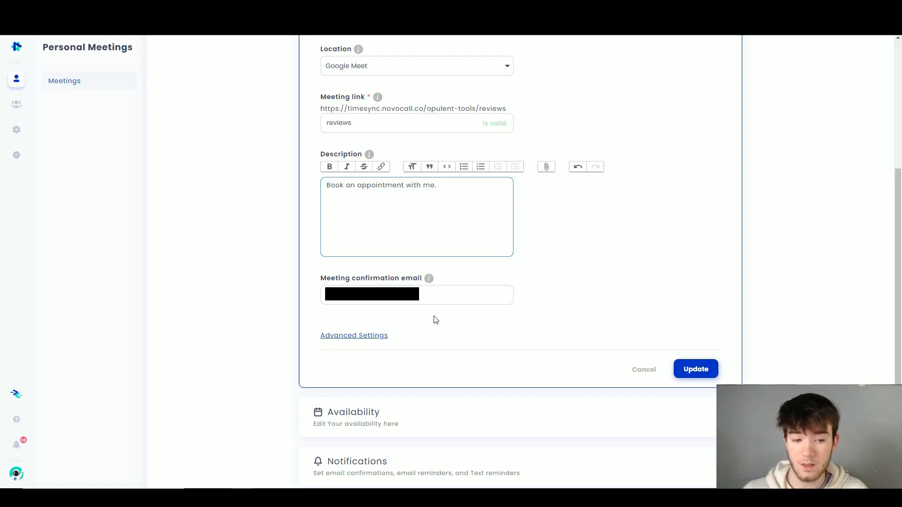
{"action": "left_click", "coordinate": [687, 369]}
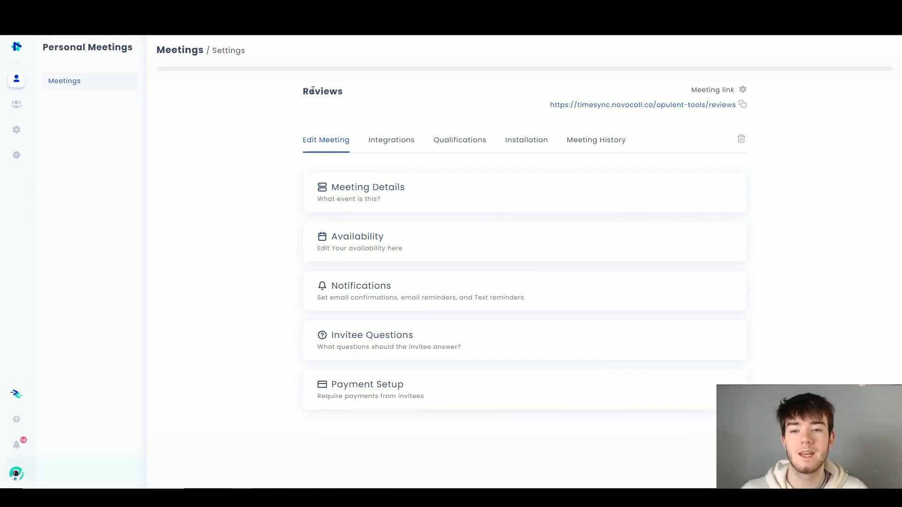
- Set the event duration to 30 mins in the meeting's availability settings
{"action": "left_click", "coordinate": [417, 251]}
{"action": "scroll", "coordinate": [519, 269], "scroll_direction": "down", "scroll_amount": 2}
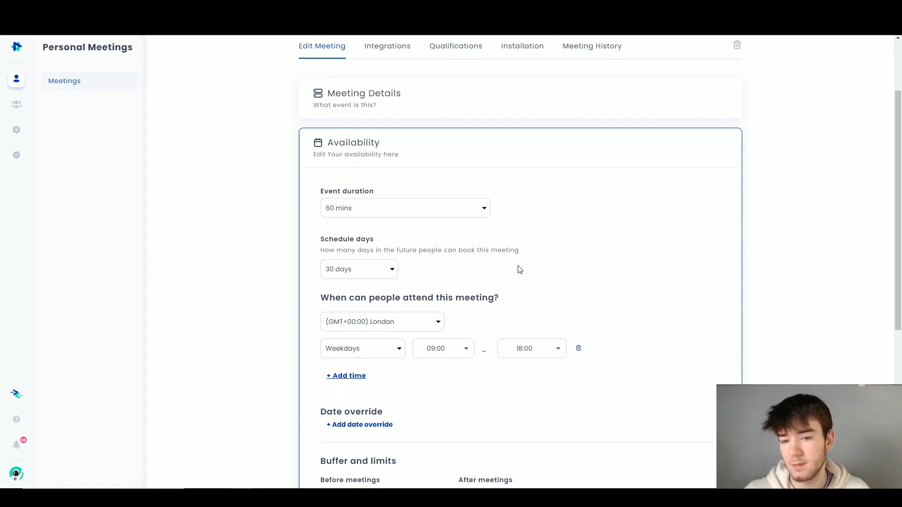
{"action": "left_click", "coordinate": [367, 210]}
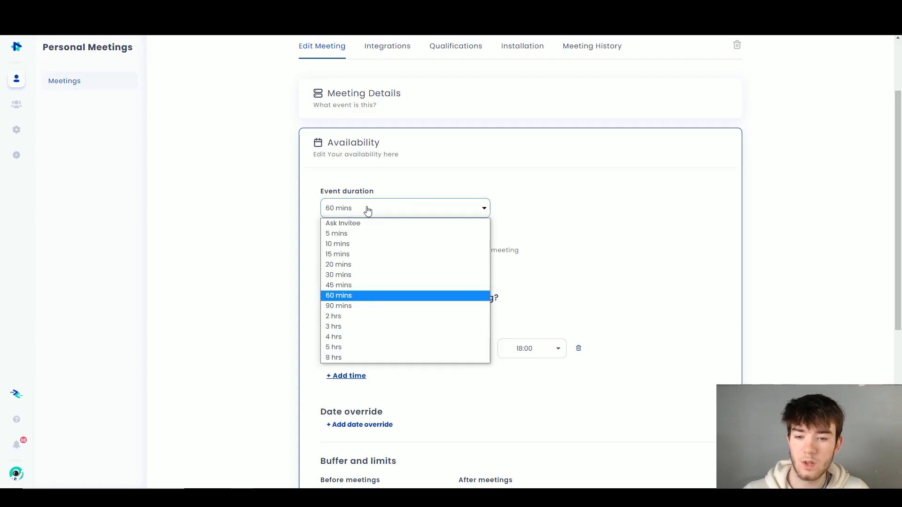
{"action": "left_click", "coordinate": [357, 278]}
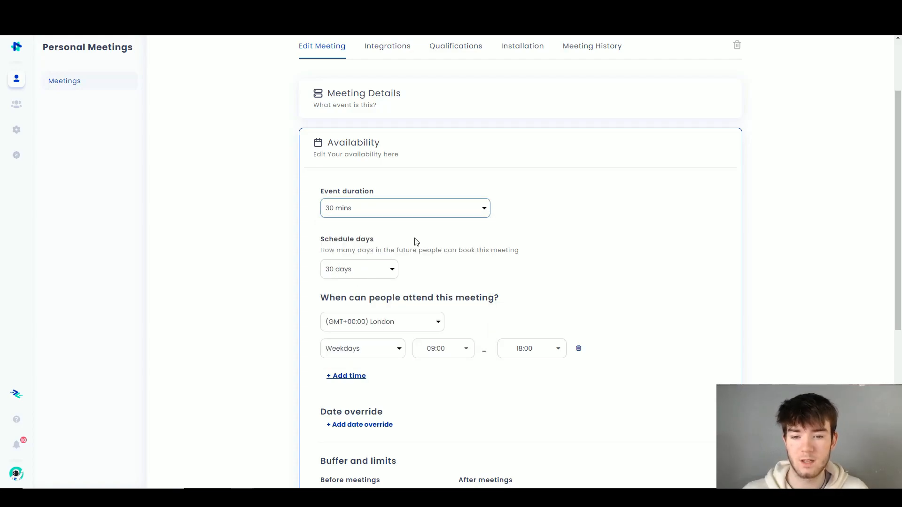
- Set how far in the future people can book this meeting to 10 days
{"action": "scroll", "coordinate": [415, 242], "scroll_direction": "down", "scroll_amount": 1}
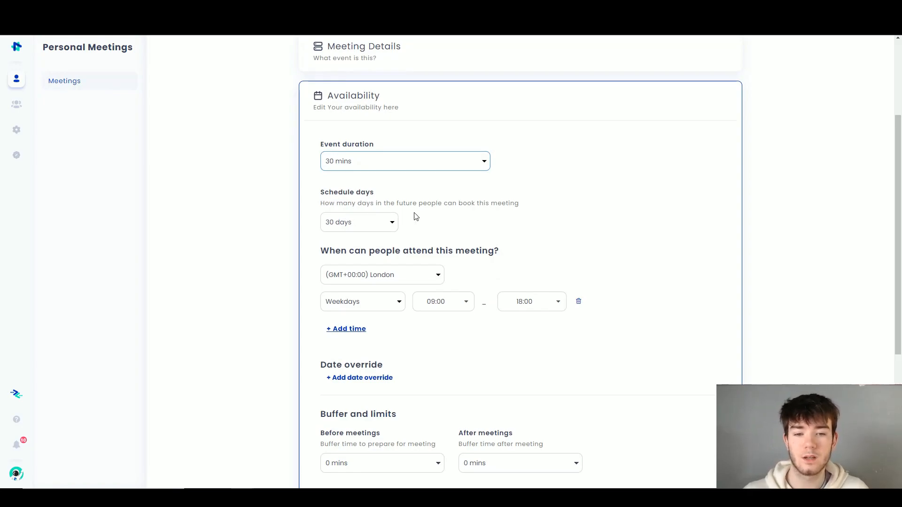
{"action": "left_click", "coordinate": [393, 227]}
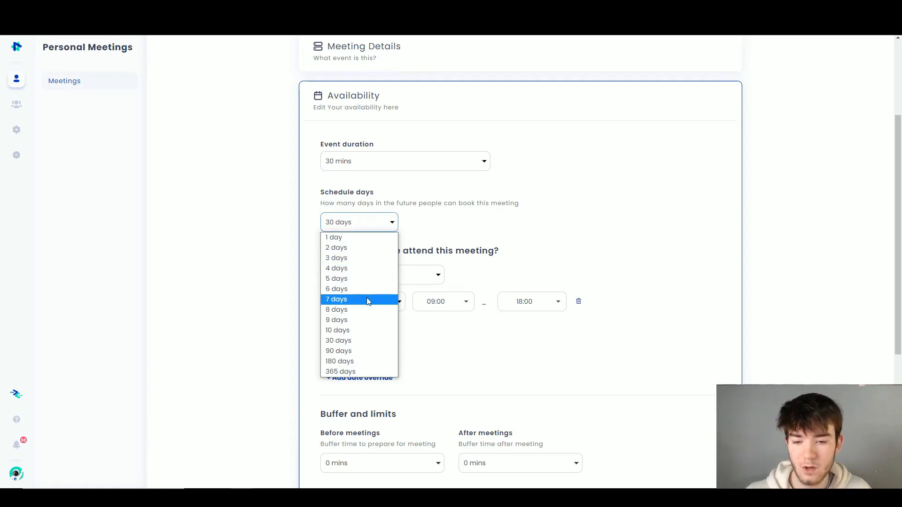
{"action": "left_click", "coordinate": [356, 330]}
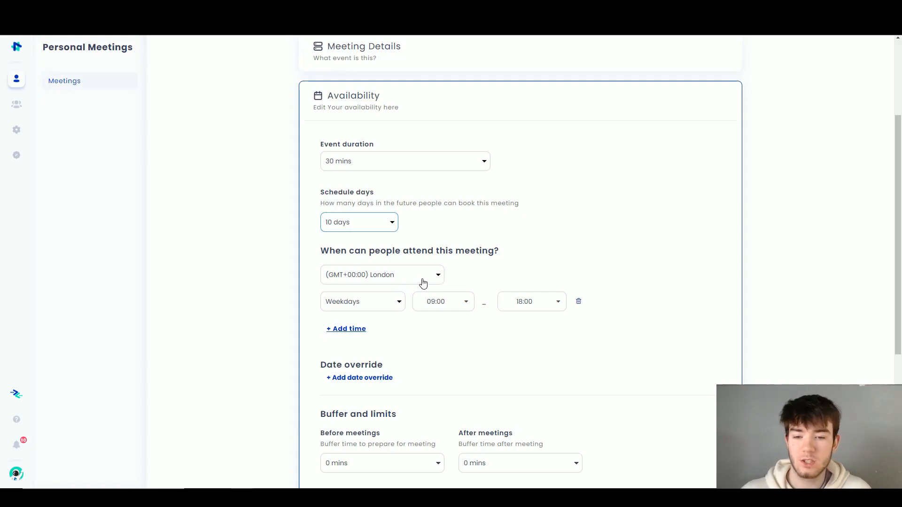
- Examine the time zone, weekday, start time and end time options for when people can attend the meeting
{"action": "left_click", "coordinate": [439, 278]}
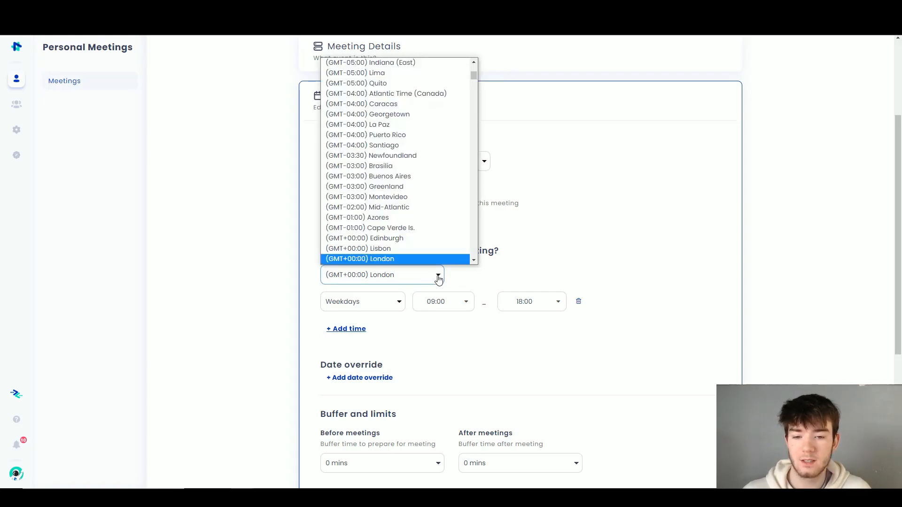
{"action": "left_click", "coordinate": [536, 267]}
{"action": "left_click", "coordinate": [389, 305]}
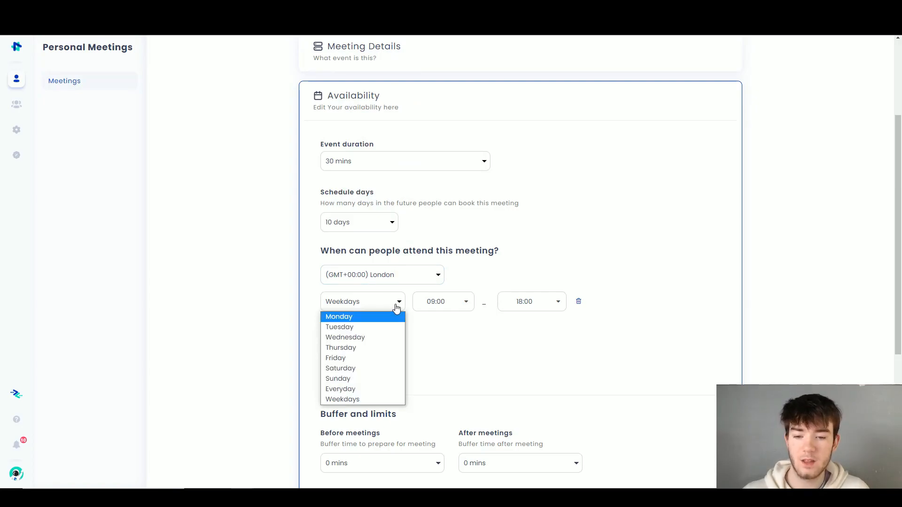
{"action": "left_click", "coordinate": [469, 305]}
{"action": "left_click", "coordinate": [468, 304]}
{"action": "left_click", "coordinate": [468, 304]}
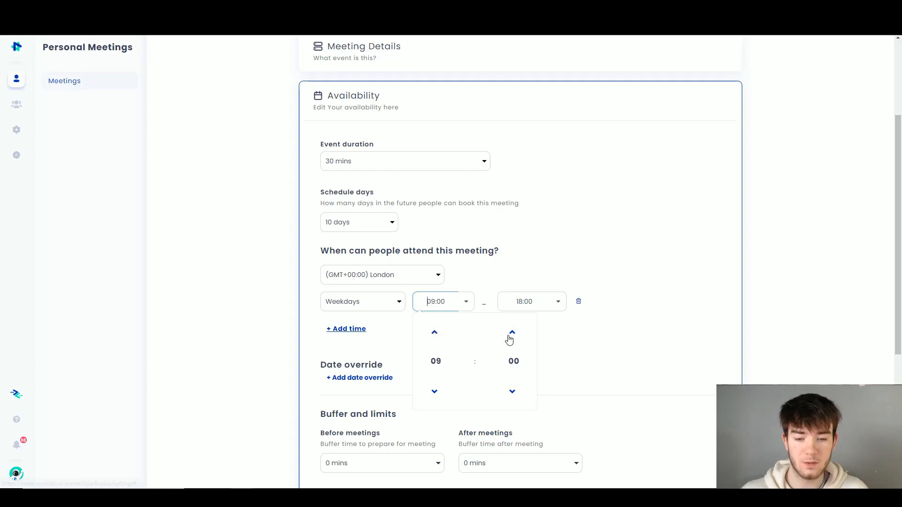
{"action": "left_click", "coordinate": [527, 292]}
{"action": "left_click", "coordinate": [559, 303]}
{"action": "left_click", "coordinate": [560, 303]}
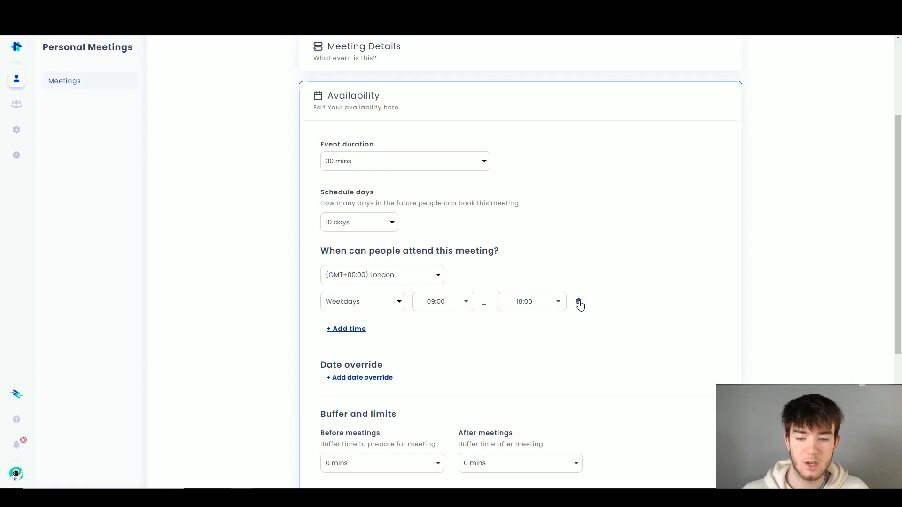
- Save the meeting's availability settings
{"action": "scroll", "coordinate": [581, 310], "scroll_direction": "down", "scroll_amount": 1}
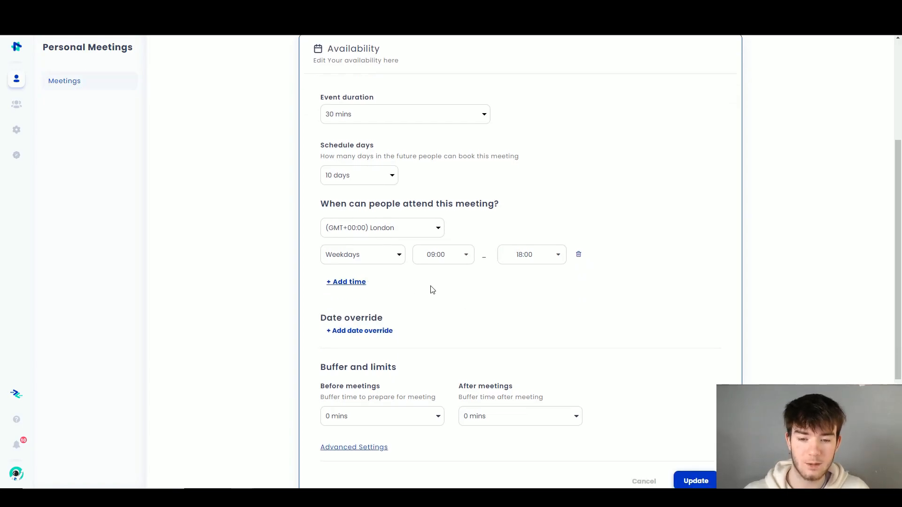
{"action": "scroll", "coordinate": [423, 289], "scroll_direction": "down", "scroll_amount": 1}
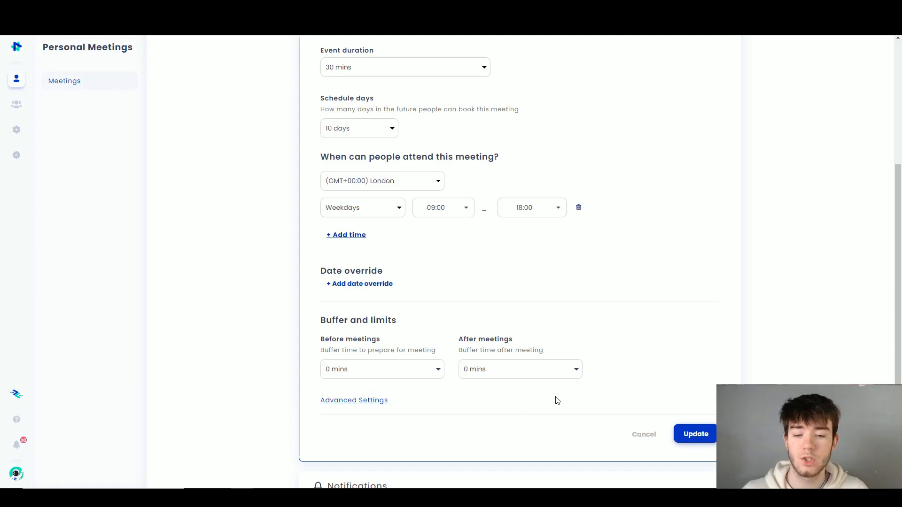
{"action": "left_click", "coordinate": [696, 434]}
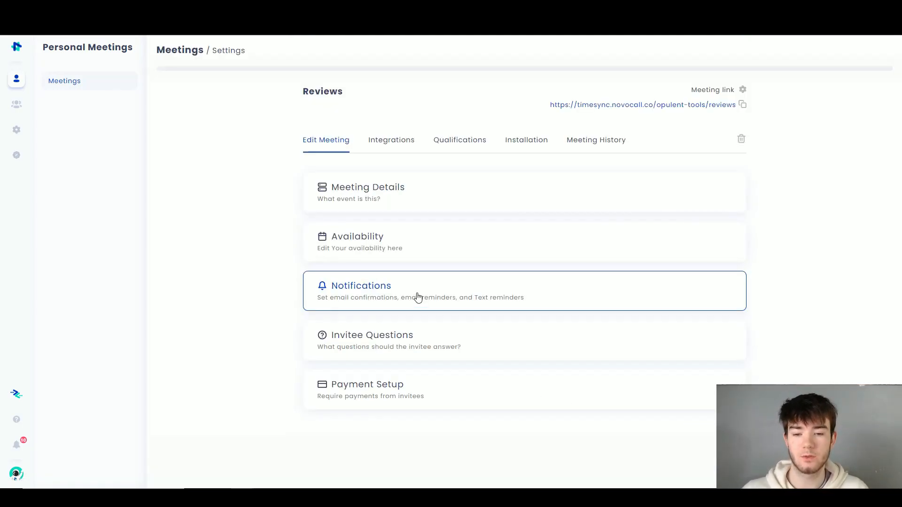
- Open the notification settings and examine the email confirmation's subject, description and placeholder options
{"action": "left_click", "coordinate": [418, 296]}
{"action": "scroll", "coordinate": [518, 306], "scroll_direction": "down", "scroll_amount": 2}
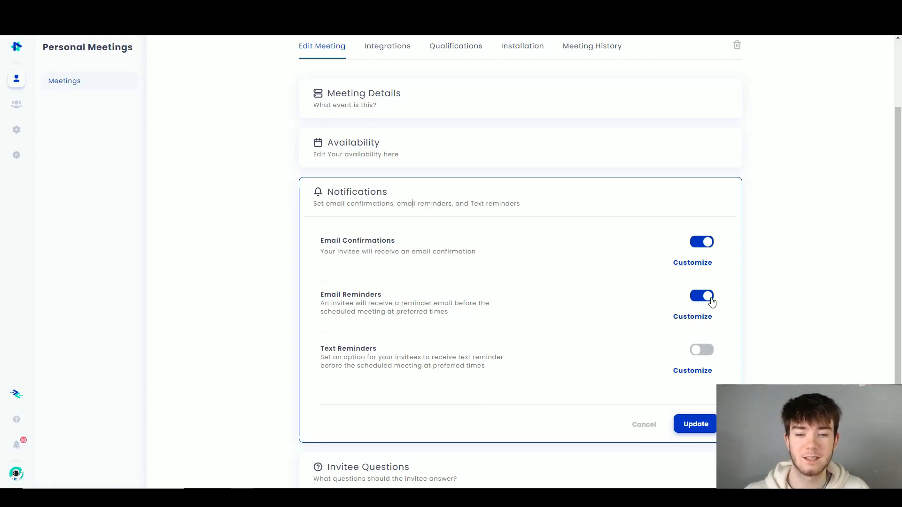
{"action": "left_click", "coordinate": [711, 242]}
{"action": "left_click", "coordinate": [710, 242]}
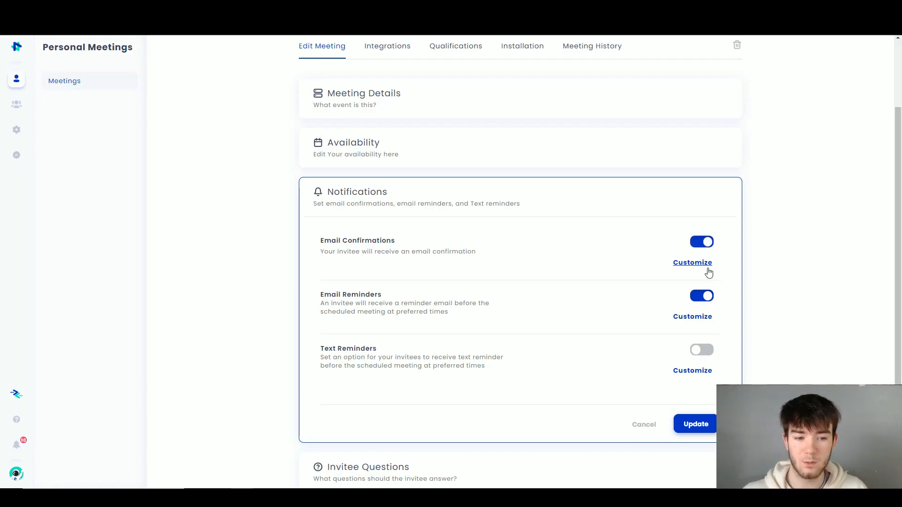
{"action": "left_click", "coordinate": [707, 267]}
{"action": "scroll", "coordinate": [536, 301], "scroll_direction": "down", "scroll_amount": 2}
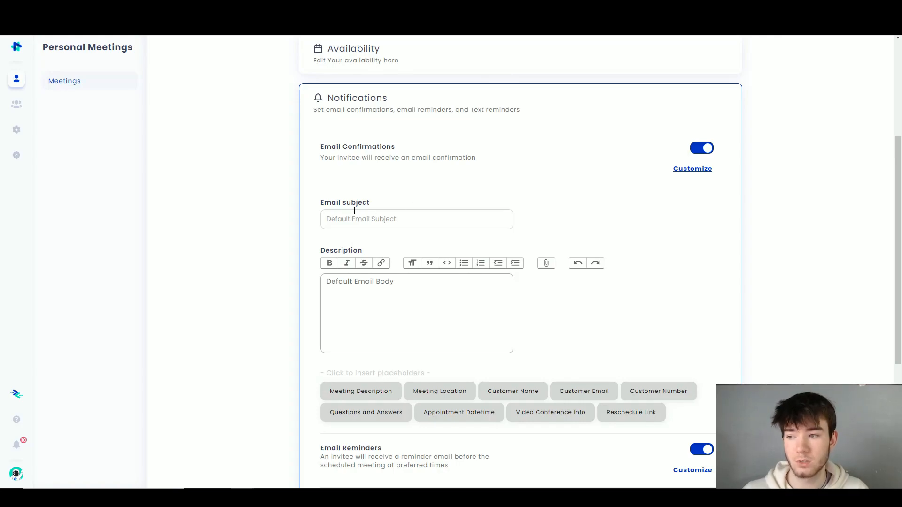
{"action": "scroll", "coordinate": [354, 206], "scroll_direction": "down", "scroll_amount": 2}
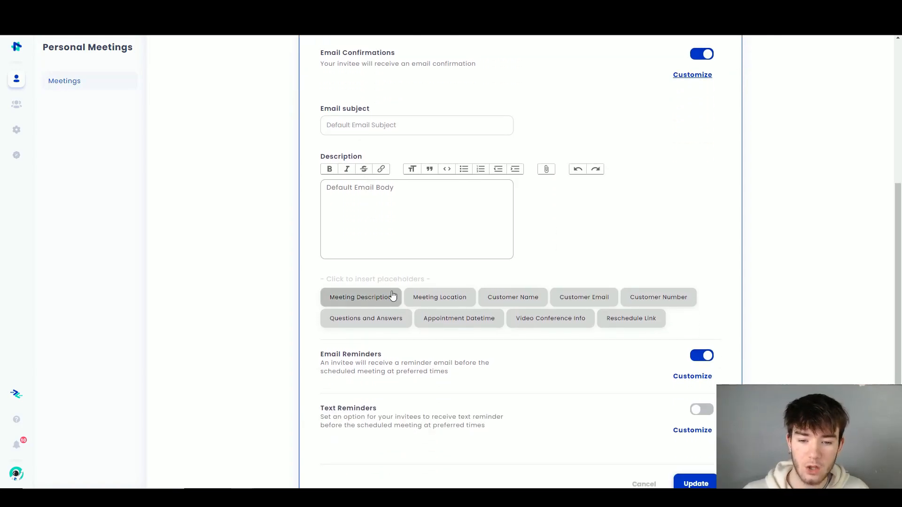
{"action": "scroll", "coordinate": [492, 307], "scroll_direction": "down", "scroll_amount": 1}
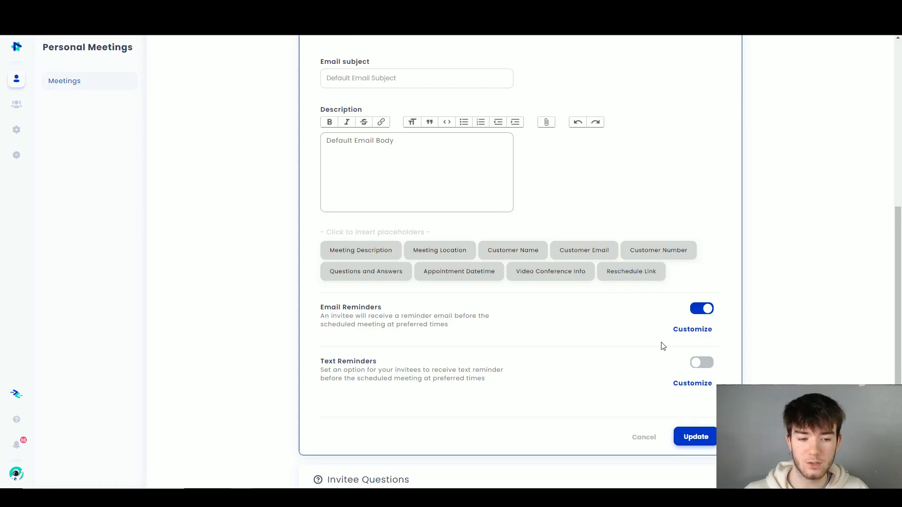
- Expand the email reminder and text reminder customization, and save the notification settings
{"action": "left_click", "coordinate": [672, 332]}
{"action": "scroll", "coordinate": [598, 322], "scroll_direction": "down", "scroll_amount": 2}
{"action": "scroll", "coordinate": [540, 229], "scroll_direction": "down", "scroll_amount": 5}
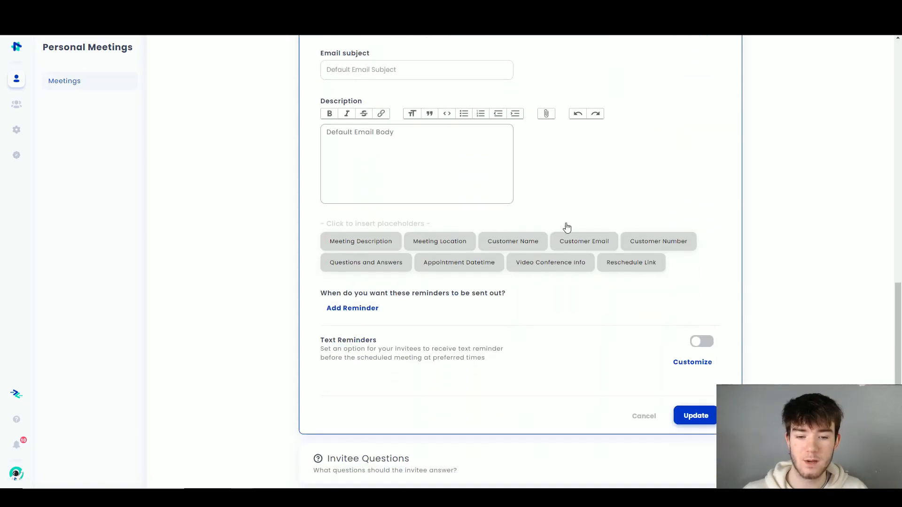
{"action": "left_click", "coordinate": [702, 296]}
{"action": "scroll", "coordinate": [518, 281], "scroll_direction": "down", "scroll_amount": 2}
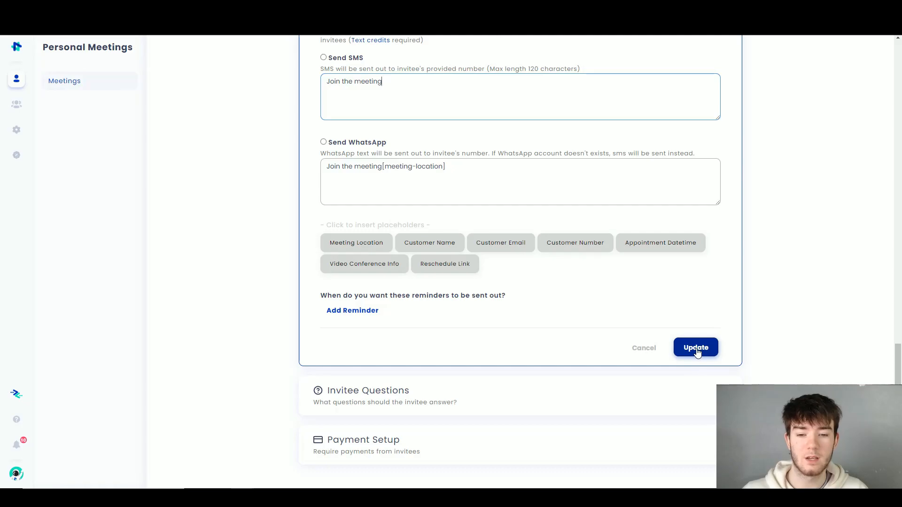
{"action": "left_click", "coordinate": [697, 351]}
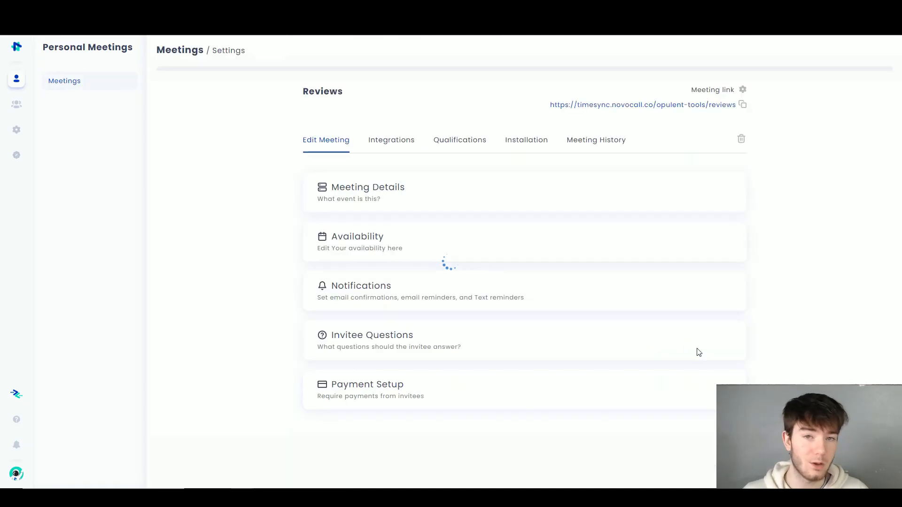
- Open the meeting's invitee questions settings
{"action": "left_click", "coordinate": [480, 344]}
{"action": "scroll", "coordinate": [482, 345], "scroll_direction": "down", "scroll_amount": 1}
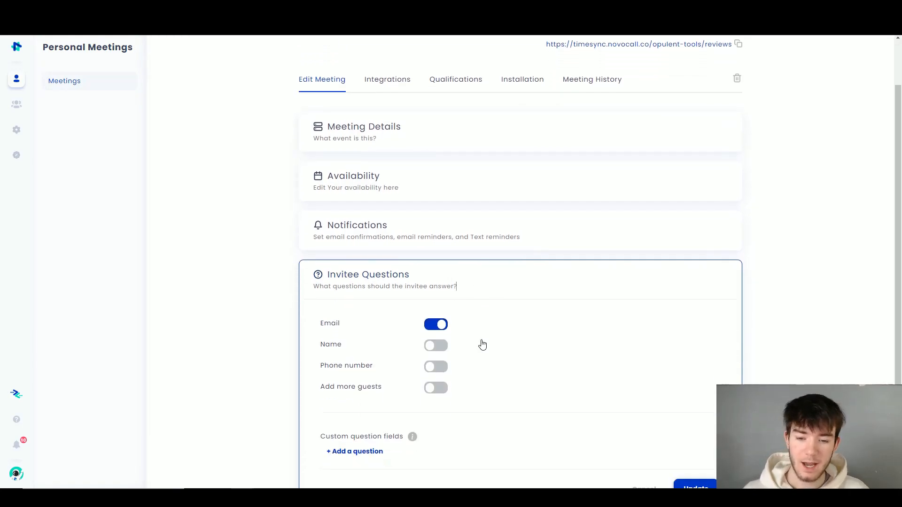
{"action": "scroll", "coordinate": [482, 345], "scroll_direction": "down", "scroll_amount": 1}
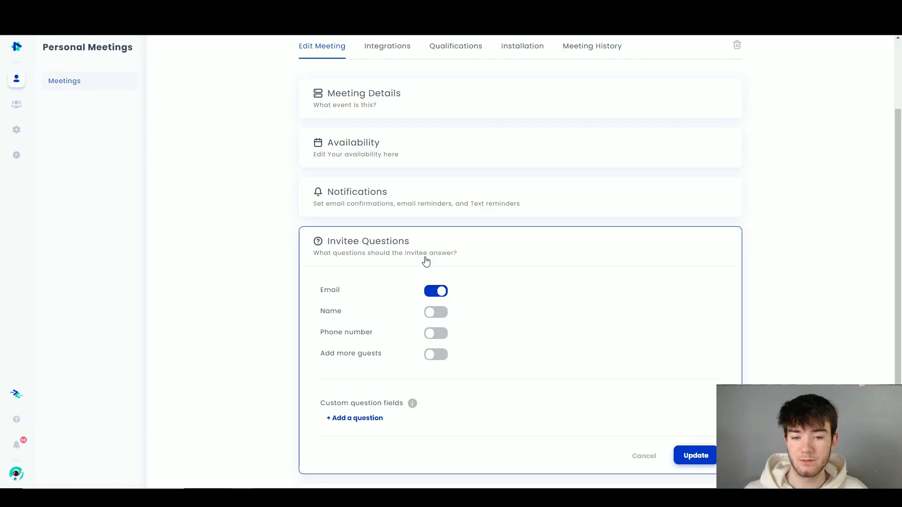
{"action": "scroll", "coordinate": [463, 275], "scroll_direction": "down", "scroll_amount": 1}
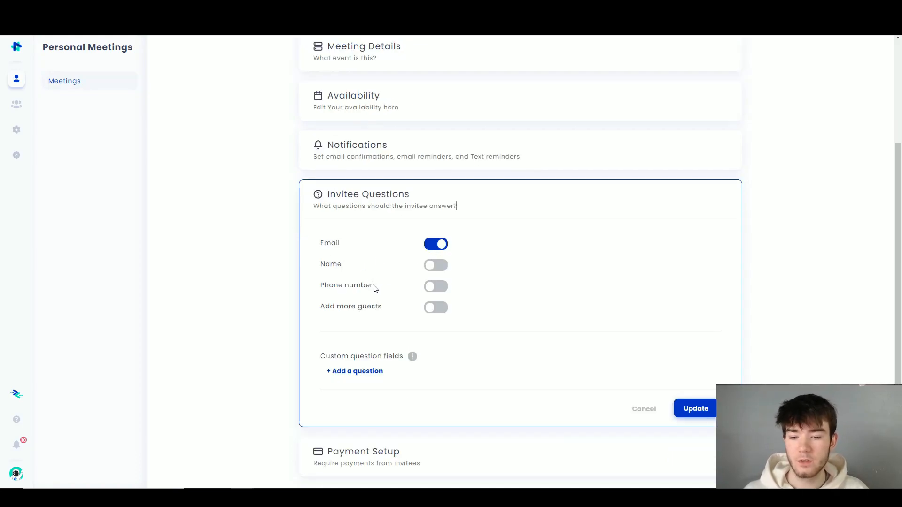
- Try enabling the Name and Phone number questions for invitees and turn them off again
{"action": "left_click", "coordinate": [441, 266]}
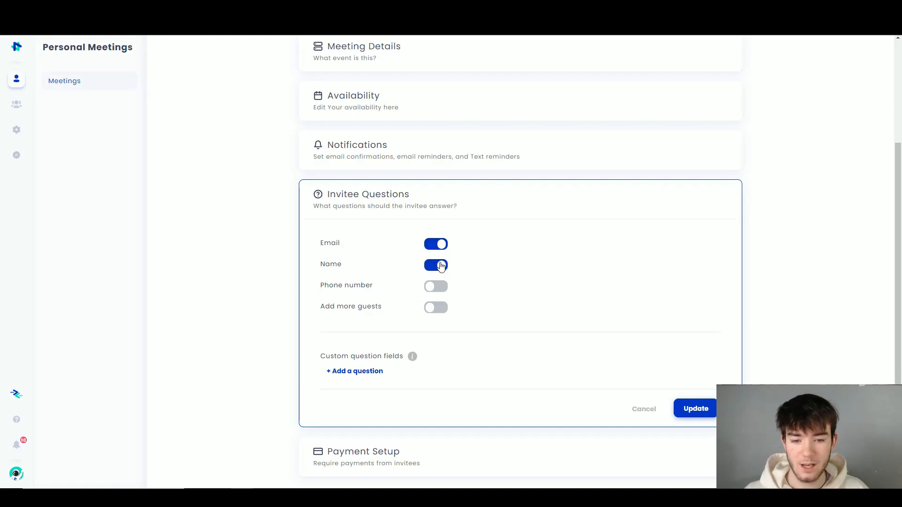
{"action": "left_click", "coordinate": [441, 287]}
{"action": "left_click", "coordinate": [447, 287]}
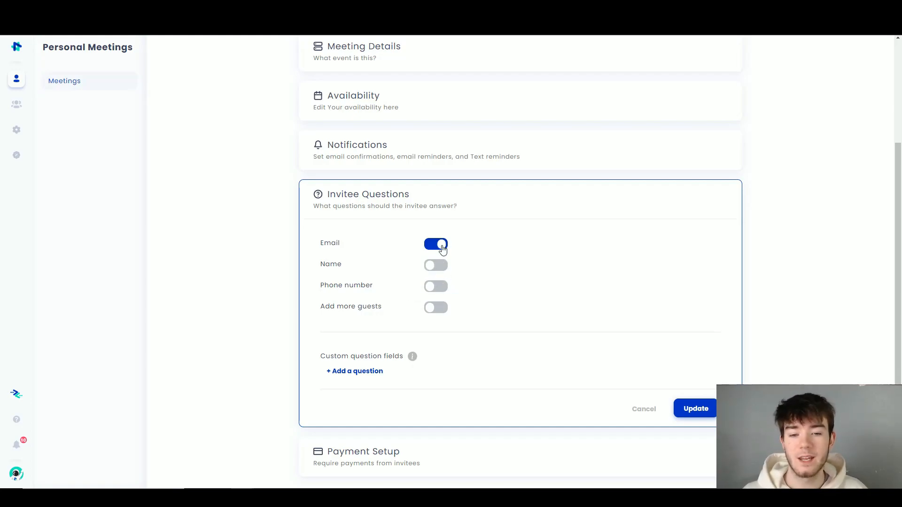
- Try adding a long text custom question for invitees and delete it again
{"action": "left_click", "coordinate": [373, 374]}
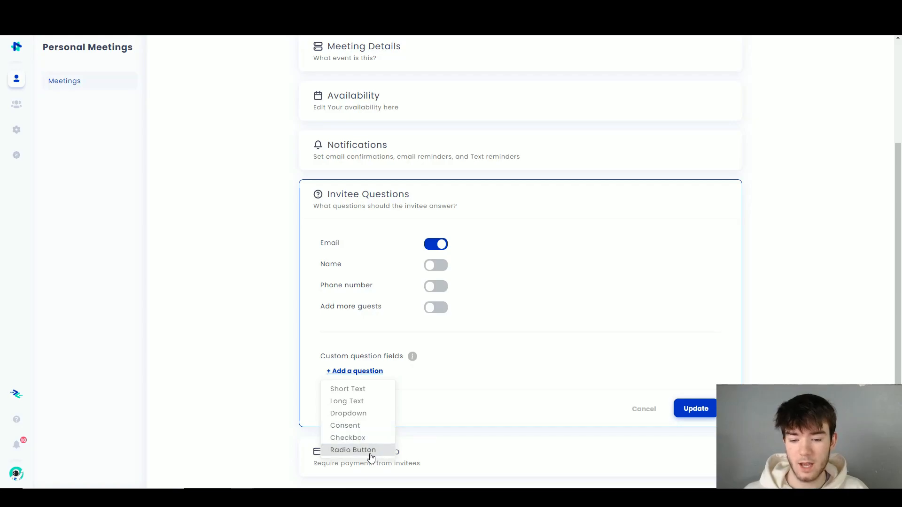
{"action": "left_click", "coordinate": [367, 400]}
{"action": "scroll", "coordinate": [461, 384], "scroll_direction": "down", "scroll_amount": 2}
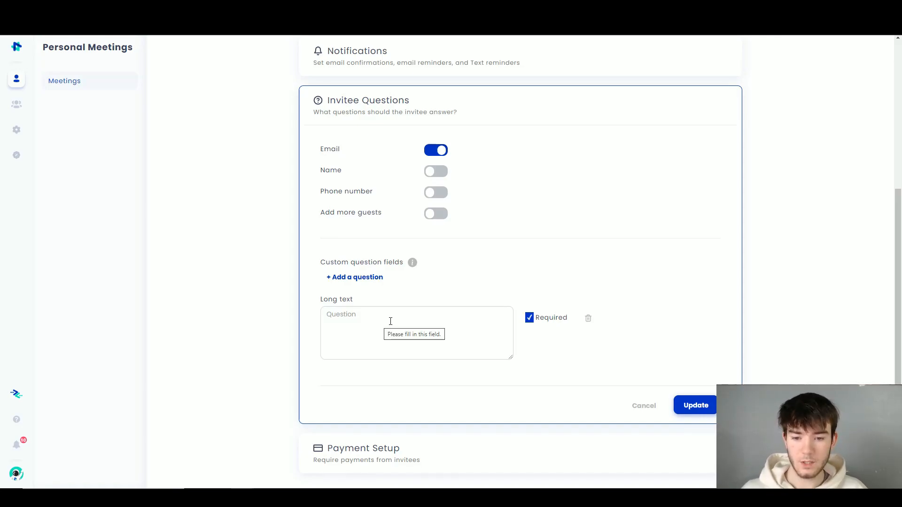
{"action": "left_click", "coordinate": [588, 318]}
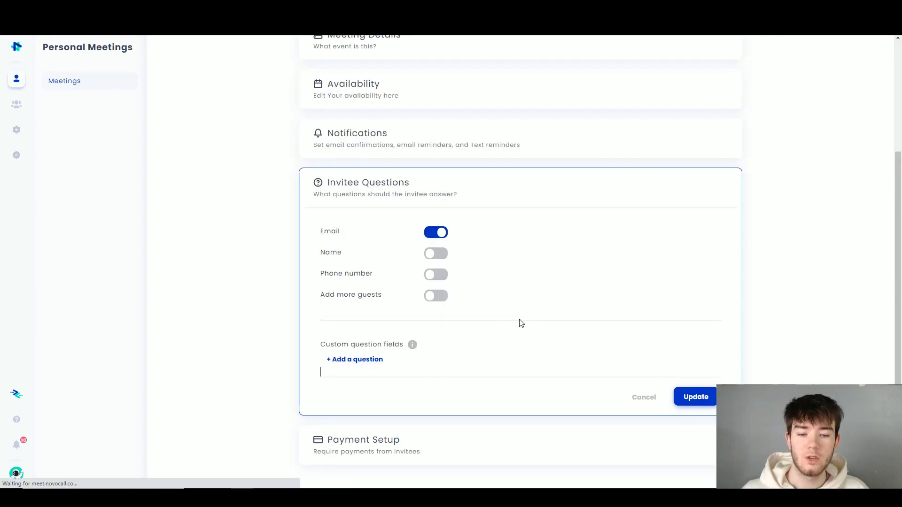
- Save the invitee questions and open the payment setup settings
{"action": "left_click", "coordinate": [696, 397]}
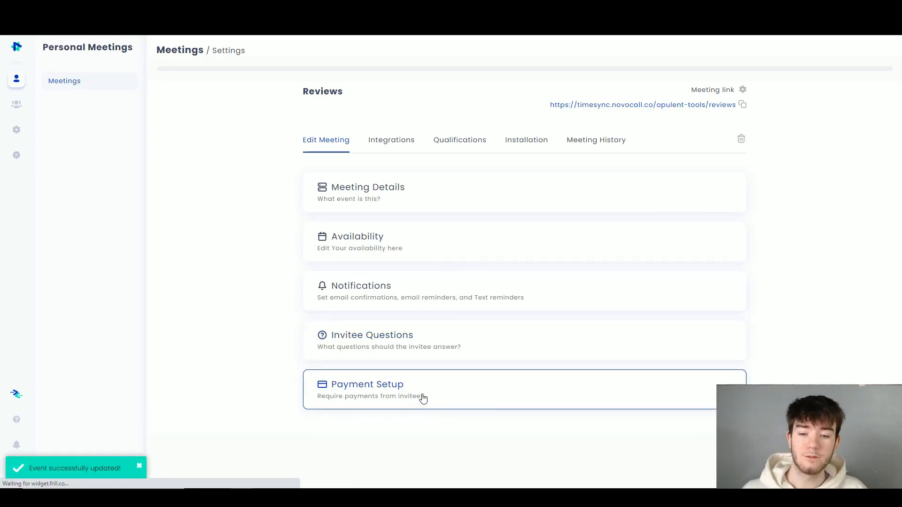
{"action": "left_click", "coordinate": [443, 399]}
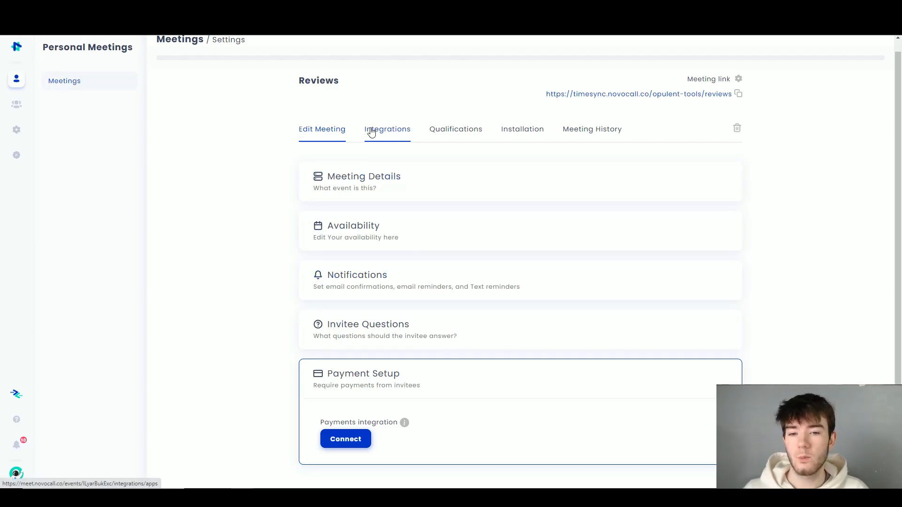
- Examine the meeting's available calendar, communication, CRM, analytics, notification and payment integrations
{"action": "left_click", "coordinate": [394, 134]}
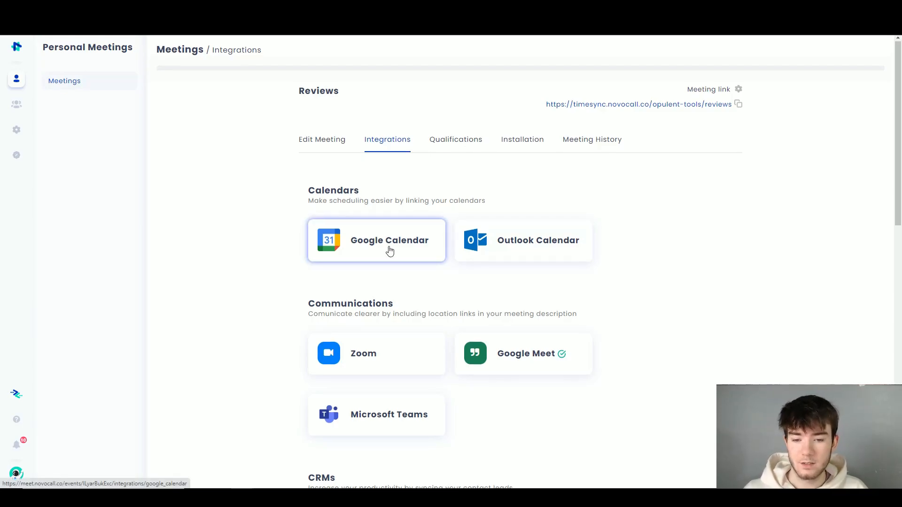
{"action": "scroll", "coordinate": [392, 277], "scroll_direction": "down", "scroll_amount": 1}
{"action": "scroll", "coordinate": [390, 280], "scroll_direction": "down", "scroll_amount": 1}
{"action": "scroll", "coordinate": [390, 280], "scroll_direction": "down", "scroll_amount": 1}
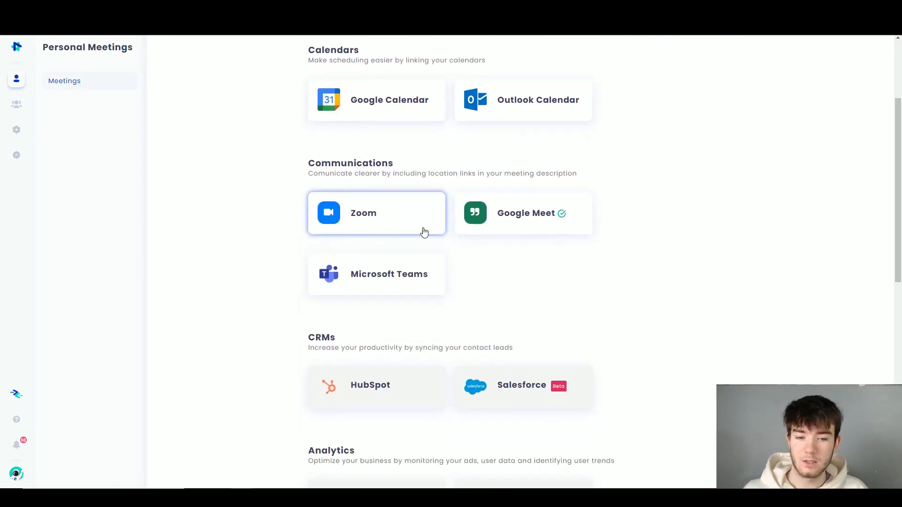
{"action": "scroll", "coordinate": [405, 292], "scroll_direction": "down", "scroll_amount": 1}
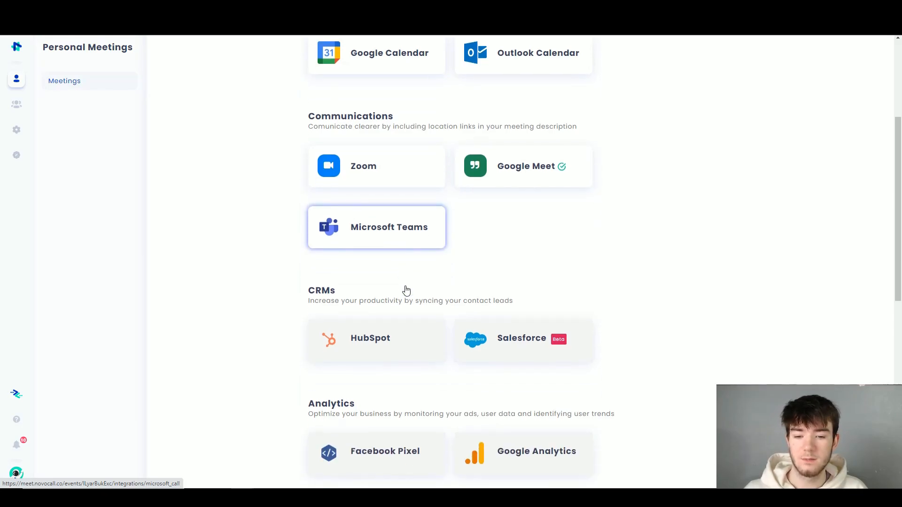
{"action": "scroll", "coordinate": [399, 299], "scroll_direction": "down", "scroll_amount": 1}
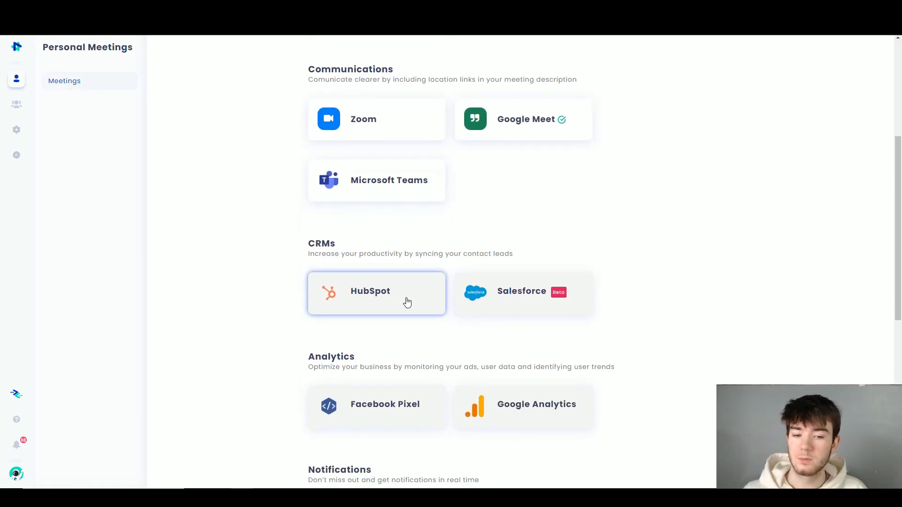
{"action": "scroll", "coordinate": [516, 300], "scroll_direction": "down", "scroll_amount": 2}
{"action": "scroll", "coordinate": [340, 284], "scroll_direction": "down", "scroll_amount": 6}
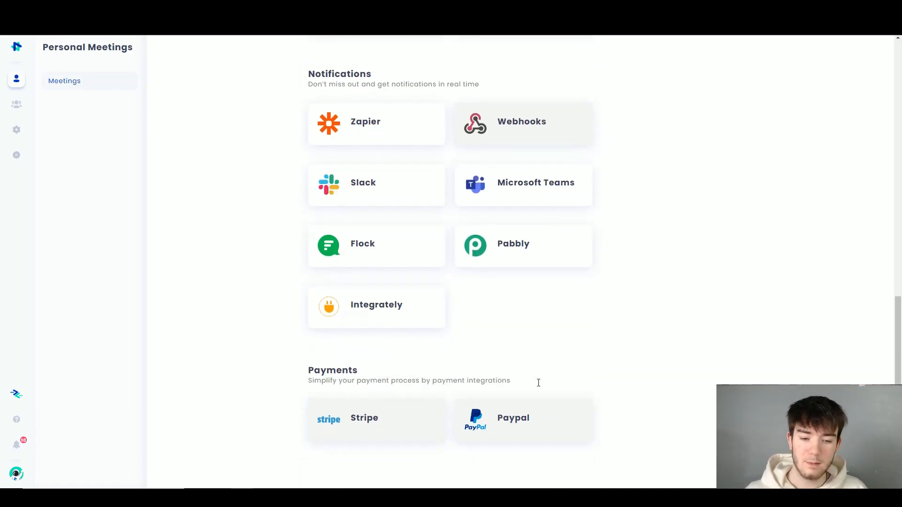
{"action": "scroll", "coordinate": [584, 373], "scroll_direction": "up", "scroll_amount": 8}
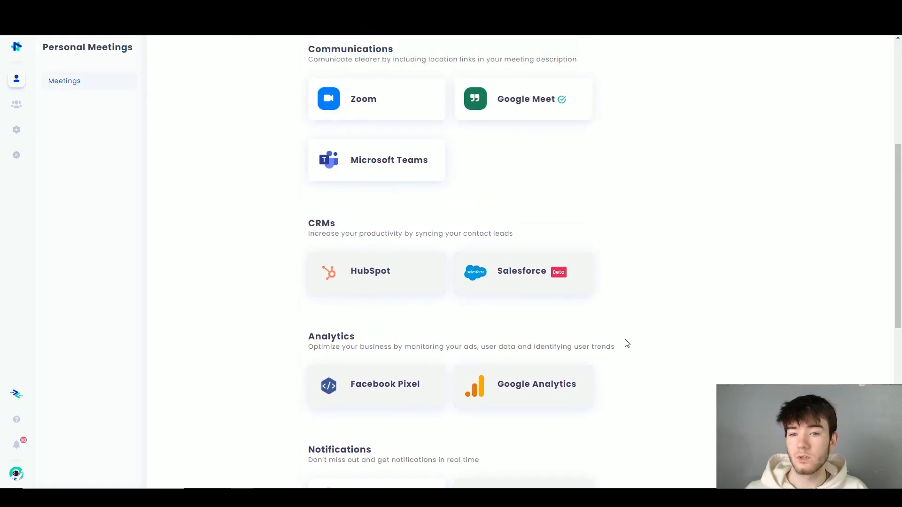
{"action": "scroll", "coordinate": [627, 343], "scroll_direction": "up", "scroll_amount": 4}
{"action": "scroll", "coordinate": [635, 345], "scroll_direction": "up", "scroll_amount": 2}
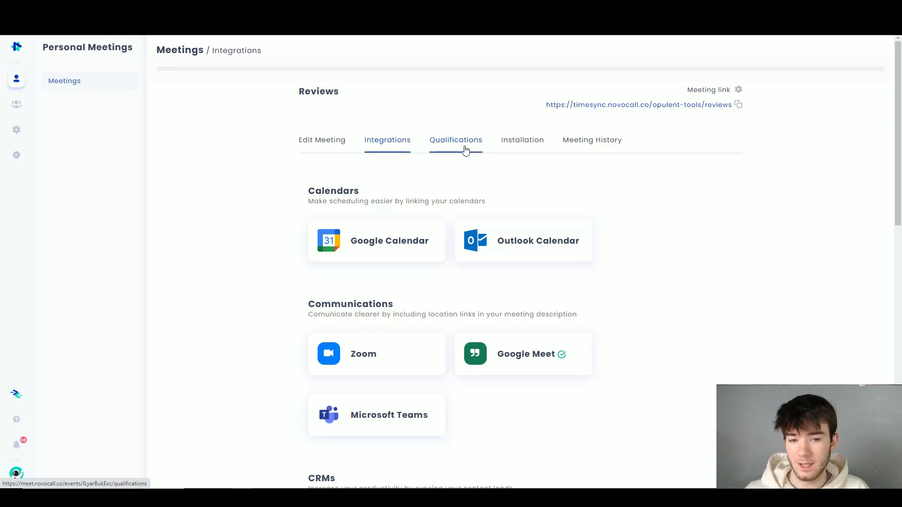
- Examine the meeting's installation options: the shareable booking link, iframe embed and TimeSync button
{"action": "left_click", "coordinate": [522, 149]}
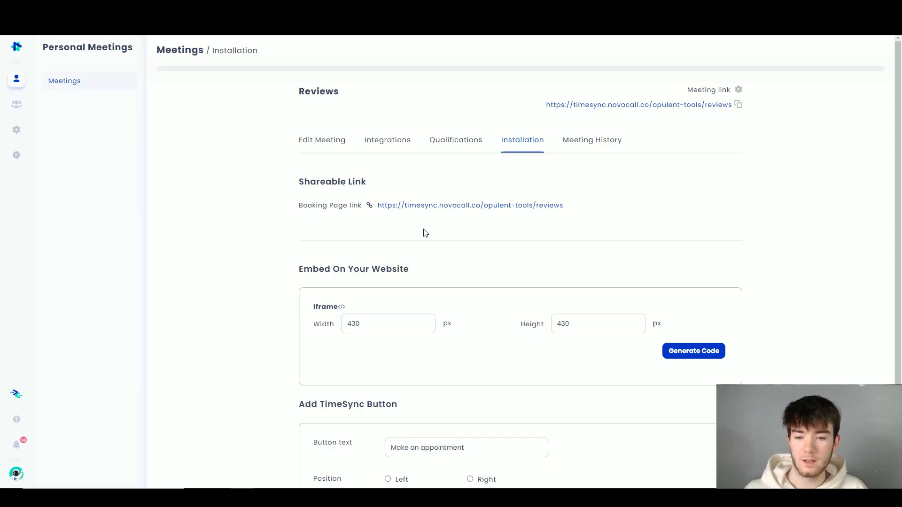
{"action": "scroll", "coordinate": [378, 286], "scroll_direction": "down", "scroll_amount": 1}
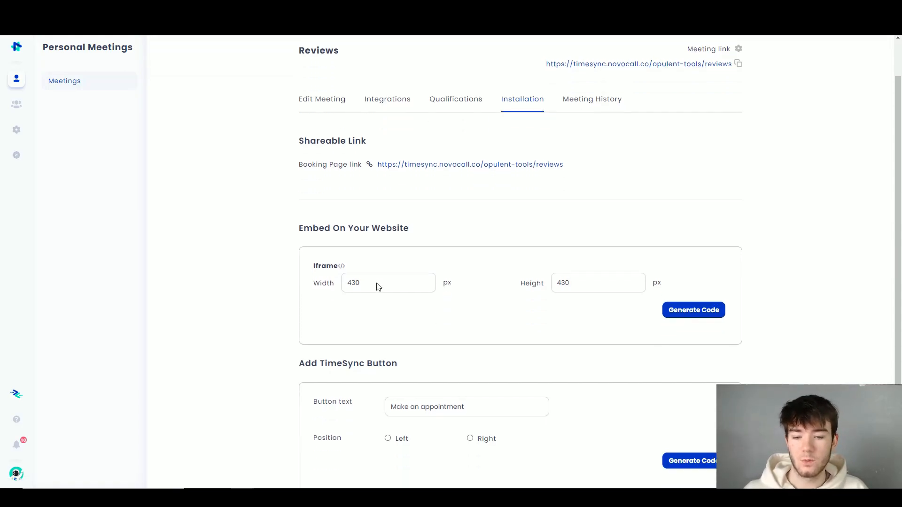
{"action": "scroll", "coordinate": [378, 287], "scroll_direction": "down", "scroll_amount": 1}
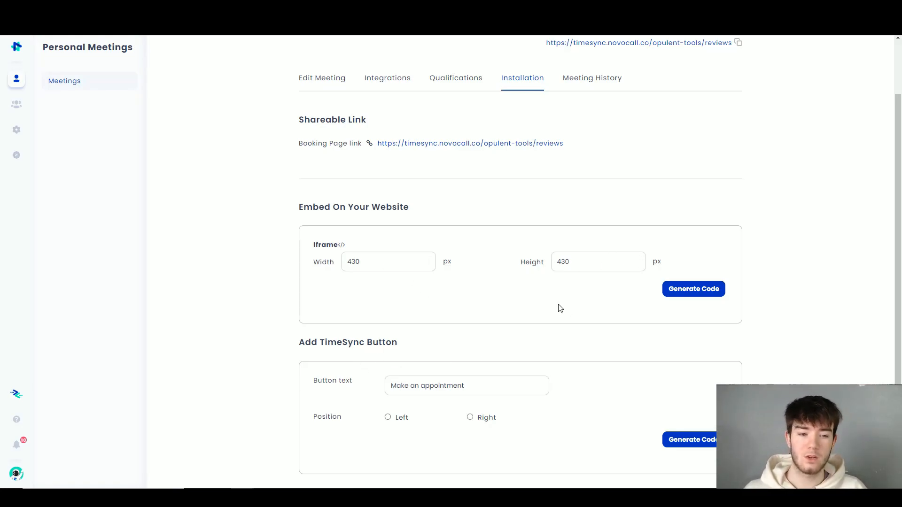
{"action": "scroll", "coordinate": [360, 413], "scroll_direction": "up", "scroll_amount": 2}
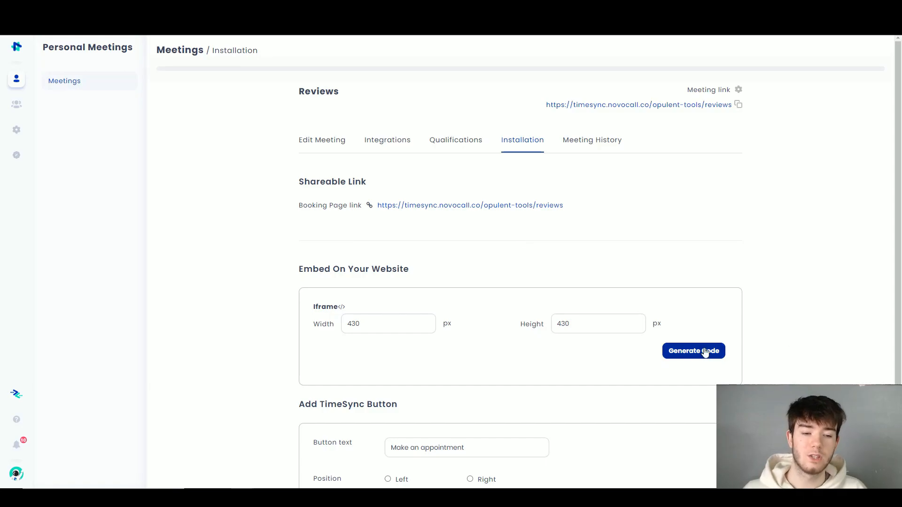
- Open the meeting history of the Reviews meeting
{"action": "left_click", "coordinate": [601, 145]}
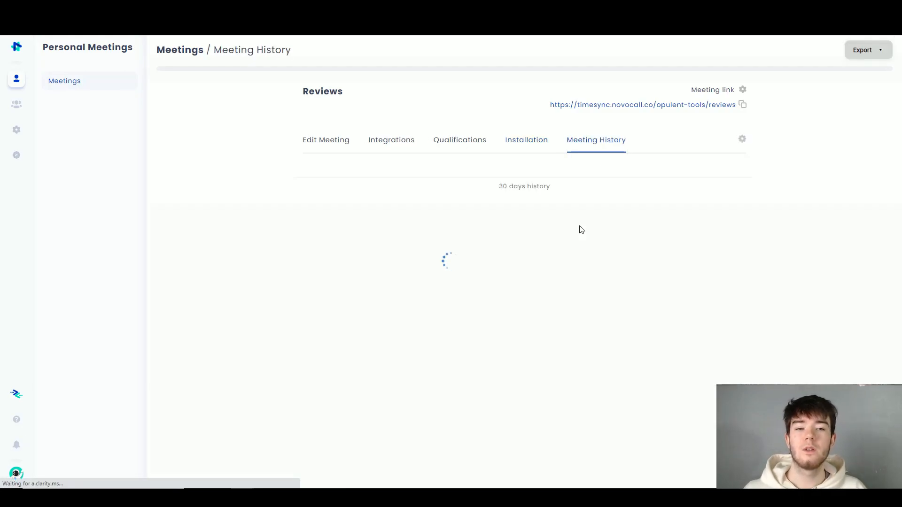